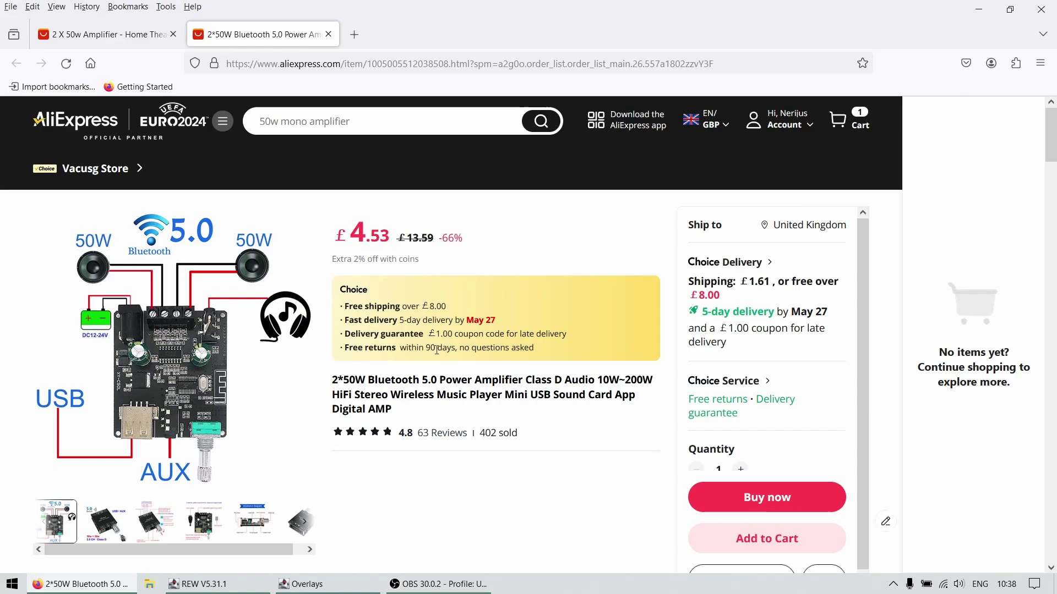
# - Highlight the 4.53 price on the amplifier product page and scroll down
pyautogui.moveTo(354, 242); pyautogui.dragTo(387, 235)
pyautogui.click(451, 282)
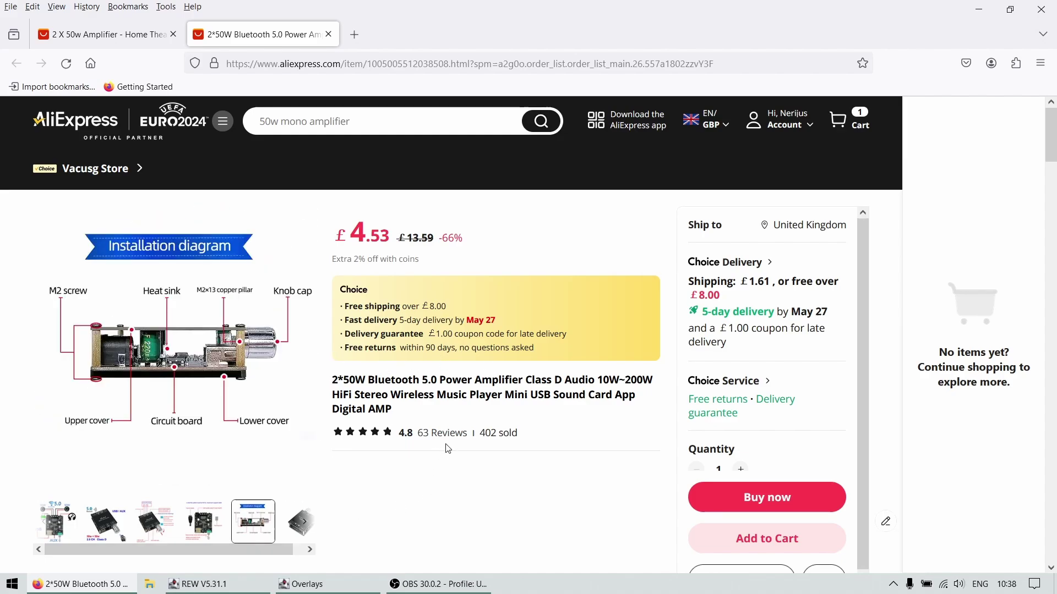
pyautogui.scroll(-6, 454, 426)
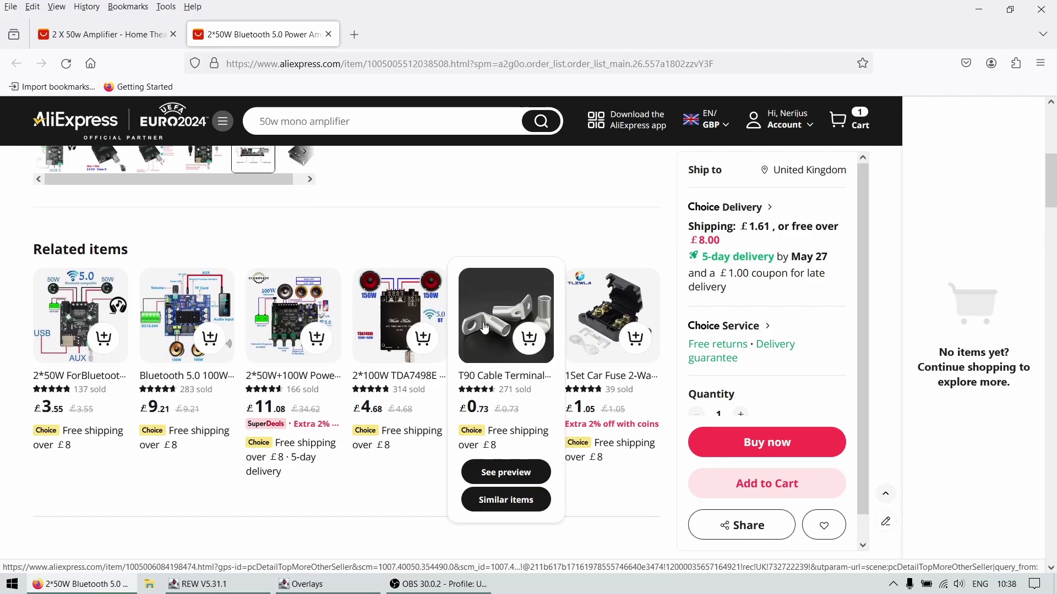
# - Browse the 2 x 50w amplifier search results, then return to REW's distortion overlay
pyautogui.click(105, 34)
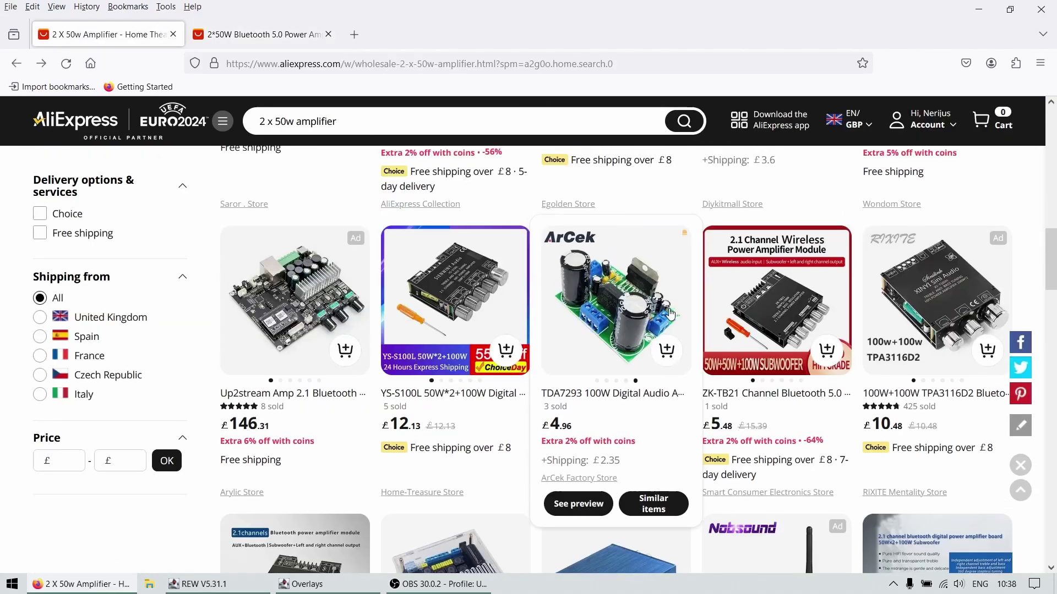
pyautogui.scroll(-5, 663, 309)
pyautogui.scroll(7, 664, 308)
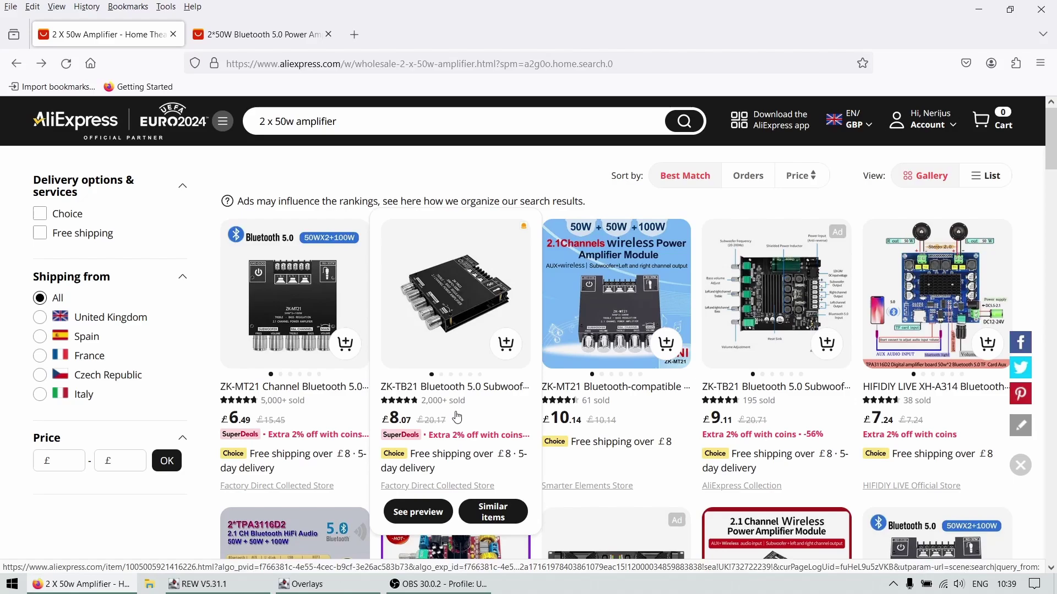
pyautogui.moveTo(754, 355)
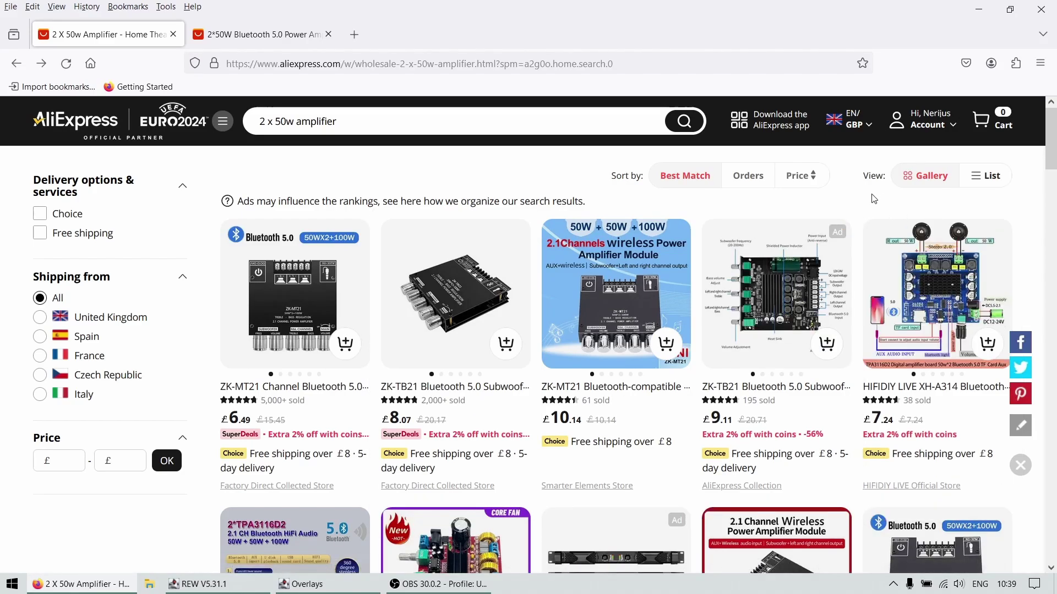
pyautogui.scroll(-6, 495, 331)
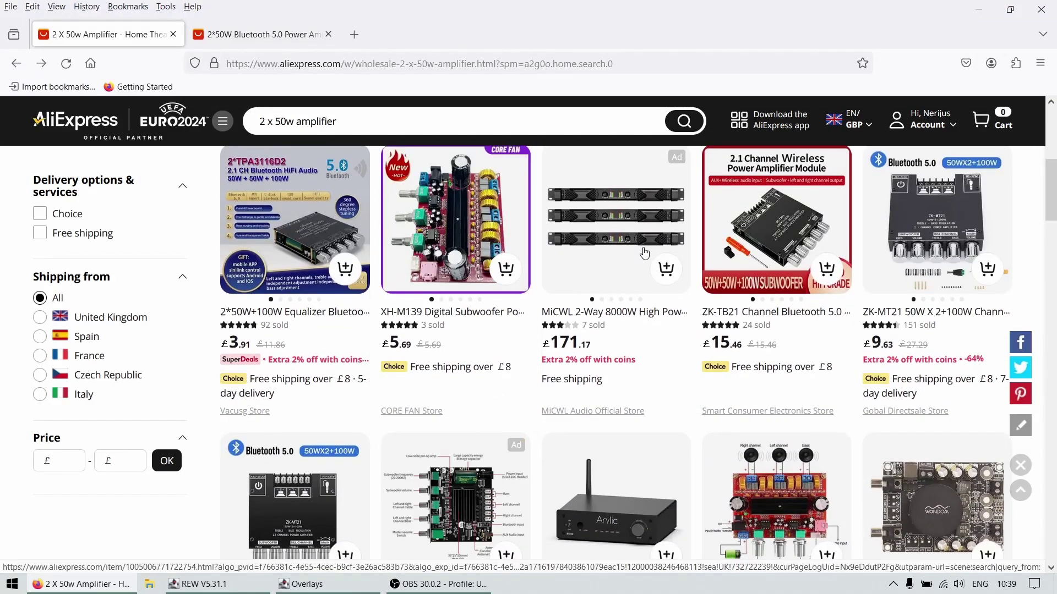
pyautogui.click(978, 10)
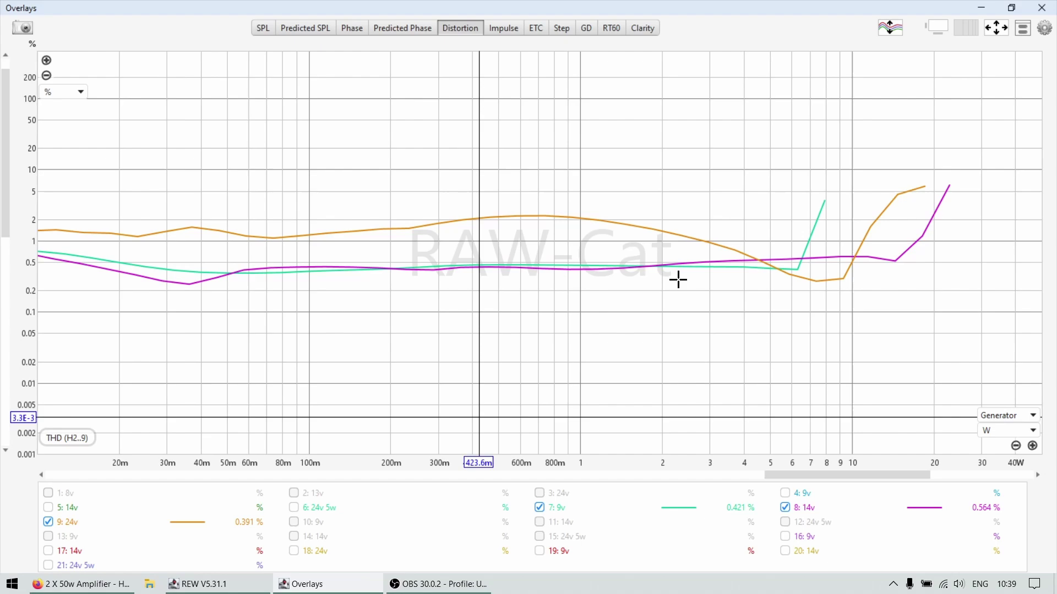
# - Hide the 24v THD trace and read the remaining curves near 13 mW and 1.2 W
pyautogui.click(62, 527)
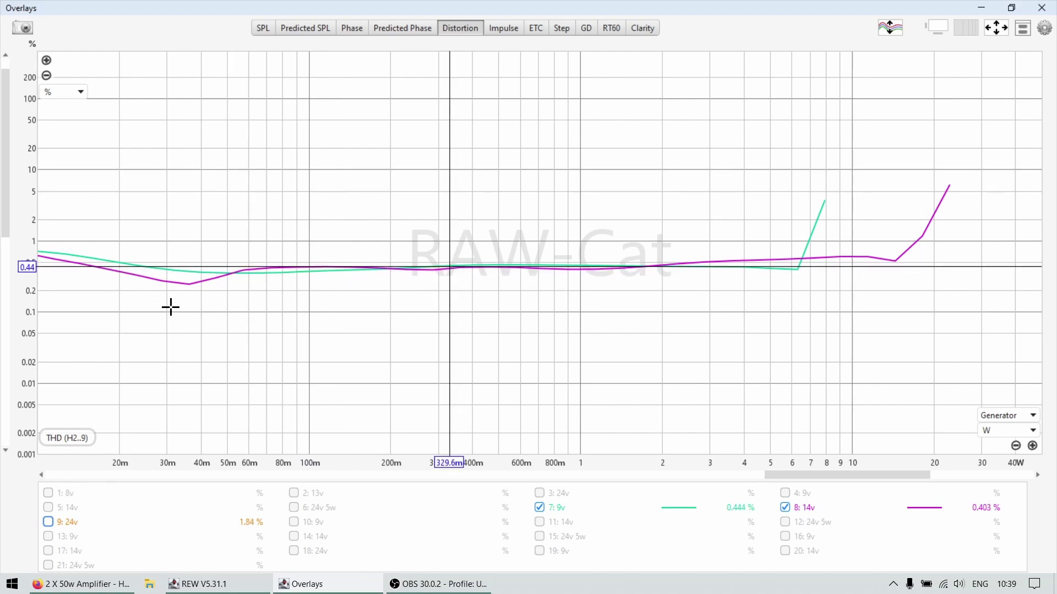
pyautogui.moveTo(68, 316); pyautogui.dragTo(72, 312)
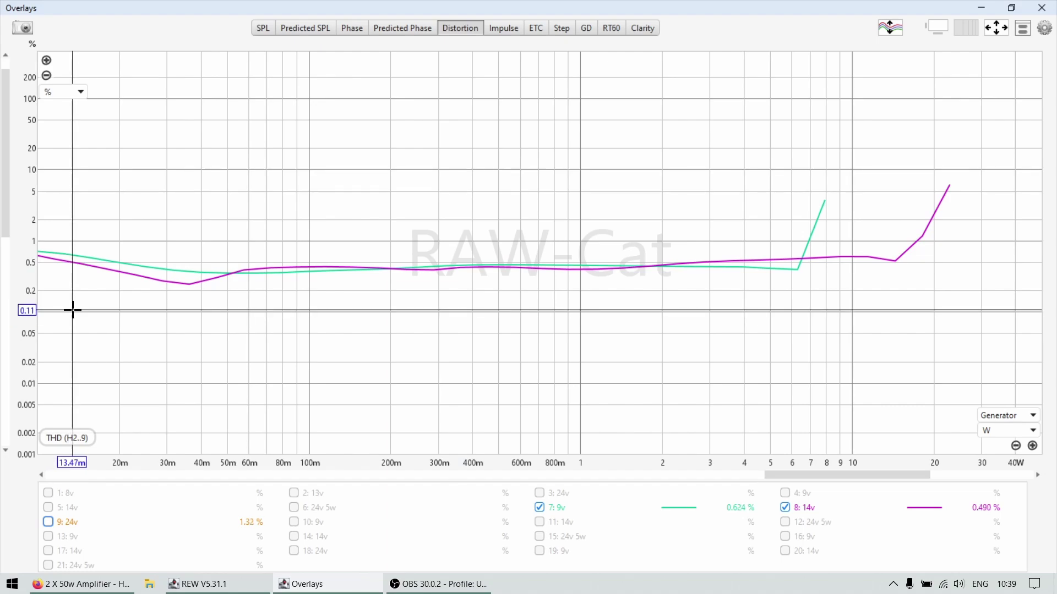
pyautogui.moveTo(65, 382); pyautogui.dragTo(602, 387)
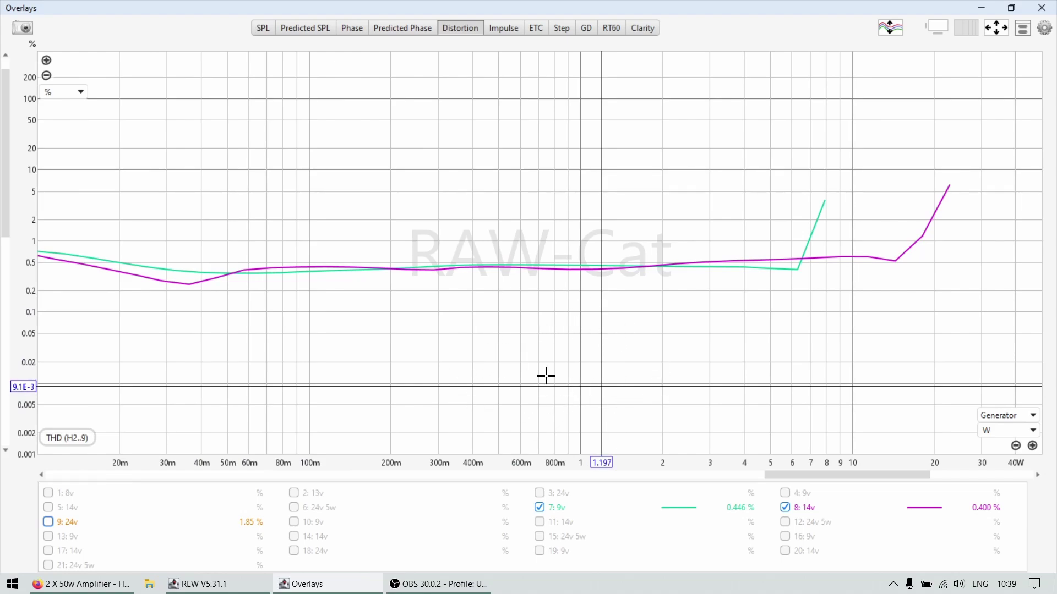
# - Read the 9v and 14v distortion at about 150 mW, 51 mW and 58 mW
pyautogui.click(357, 312)
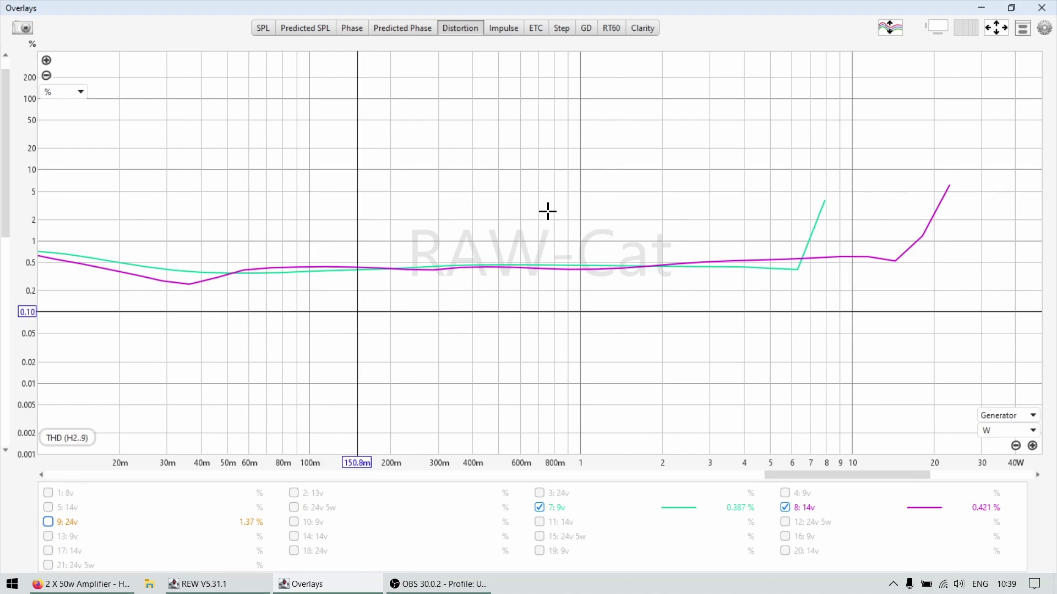
pyautogui.click(229, 246)
pyautogui.moveTo(240, 270); pyautogui.dragTo(245, 266)
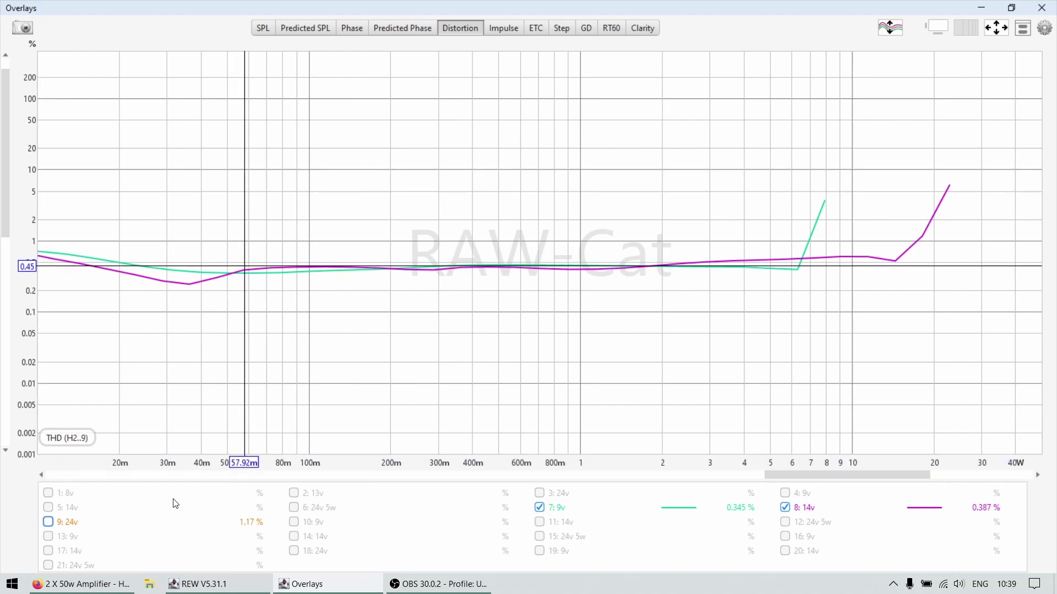
# - Re-show the 24v THD trace and read distortion at about 670 mW
pyautogui.click(77, 527)
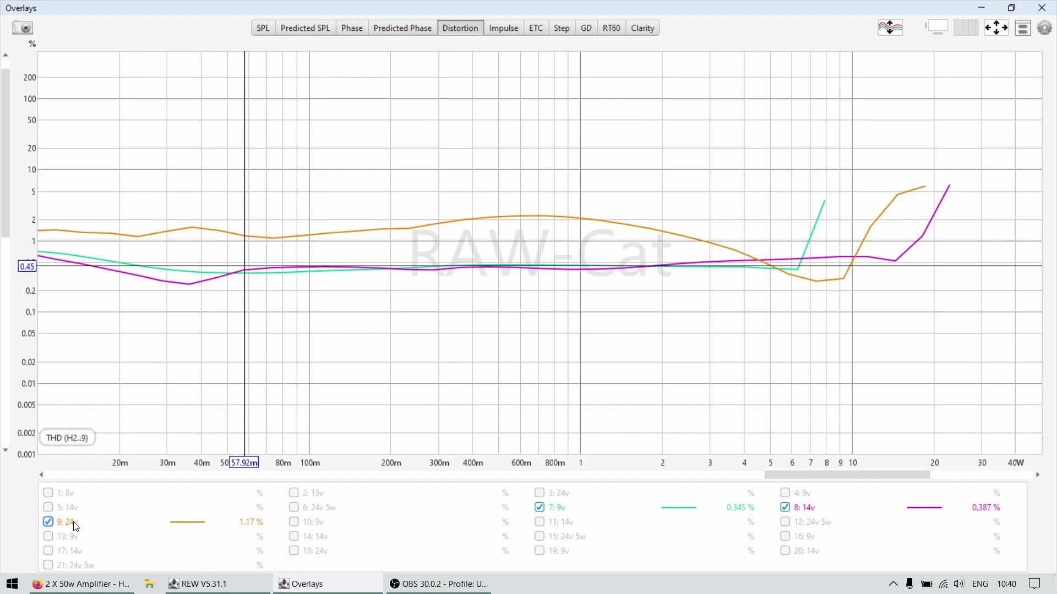
pyautogui.click(110, 234)
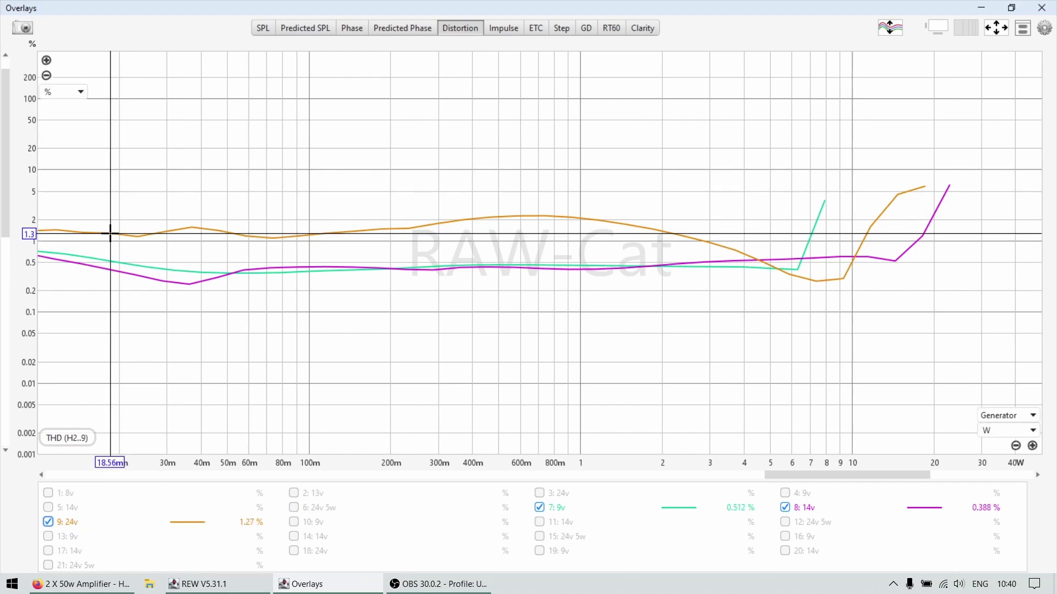
pyautogui.click(531, 219)
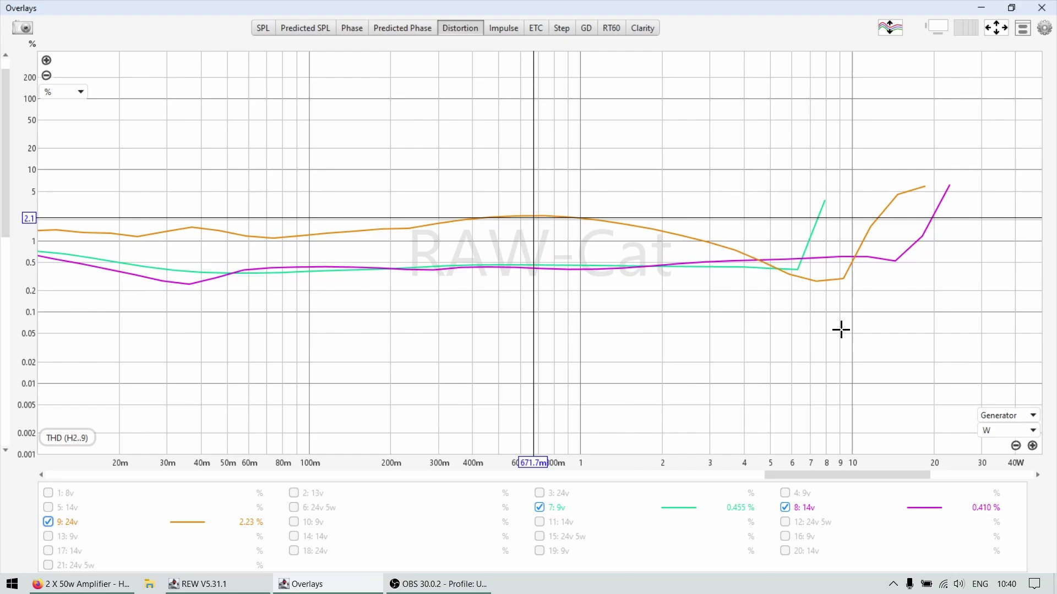
# - Read distortion at about 6.9 W, 15 W, 15.2 W and 17 W, noting where 9v rises
pyautogui.click(800, 269)
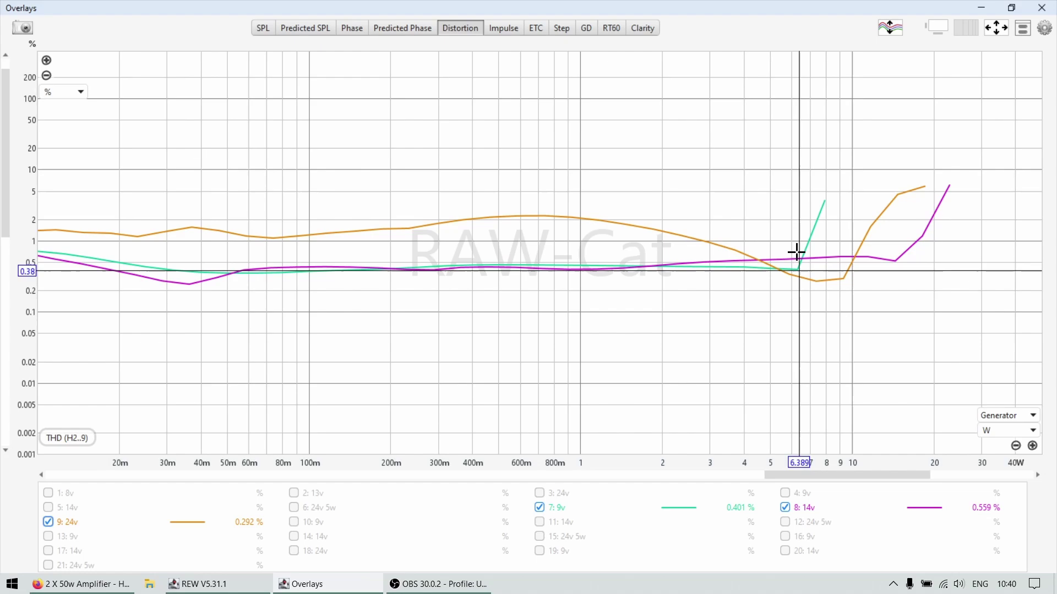
pyautogui.click(808, 240)
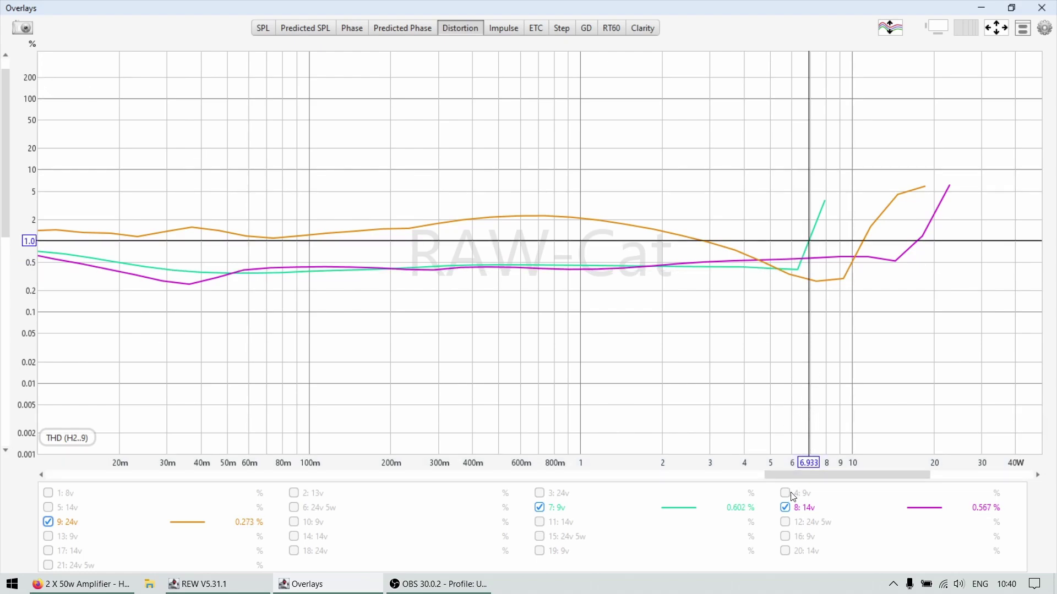
pyautogui.moveTo(798, 510)
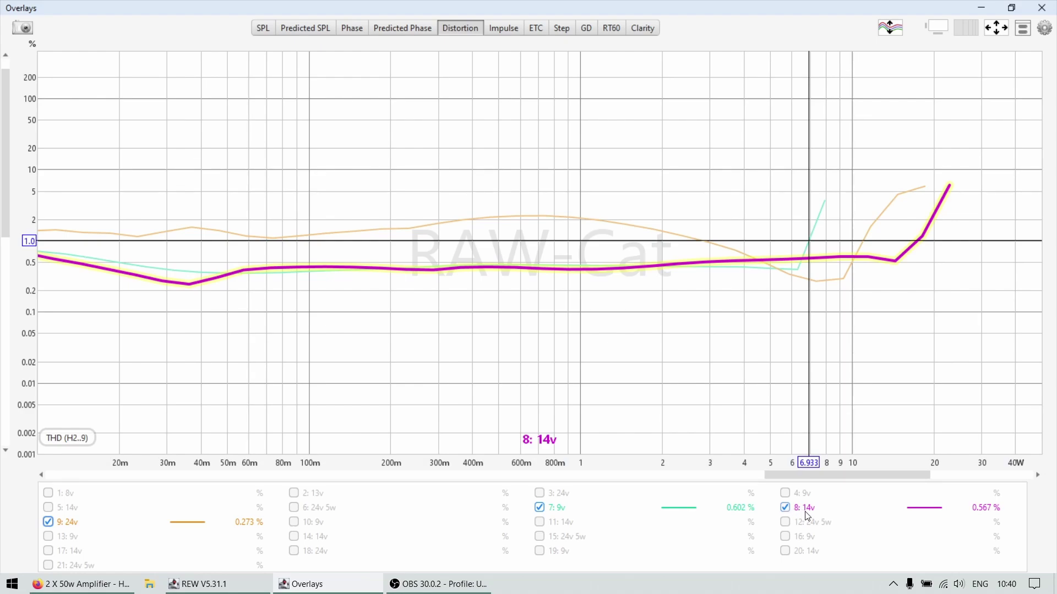
pyautogui.click(899, 257)
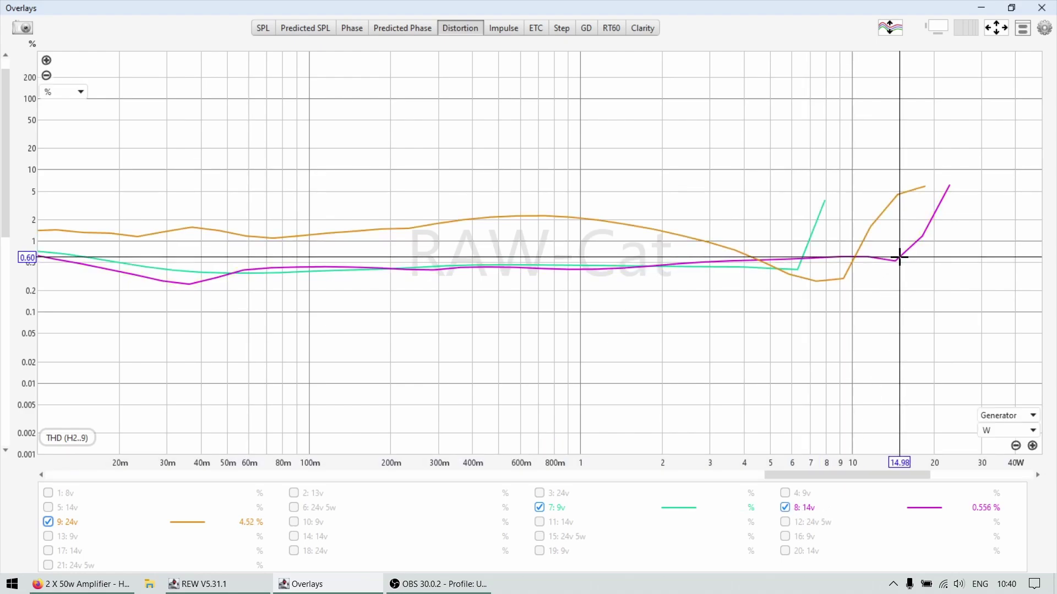
pyautogui.moveTo(899, 257); pyautogui.dragTo(901, 254)
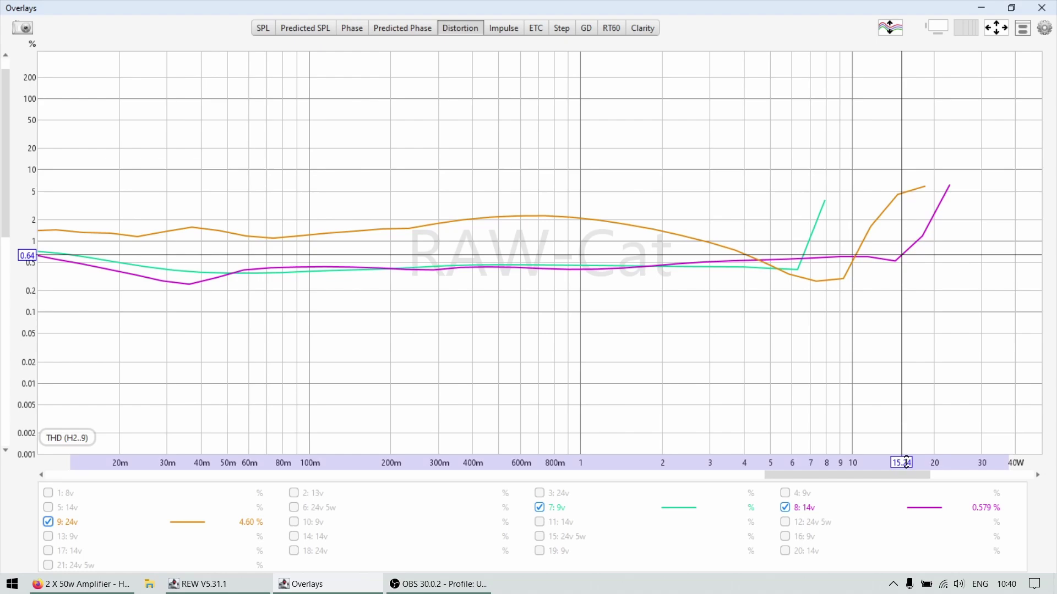
pyautogui.click(914, 242)
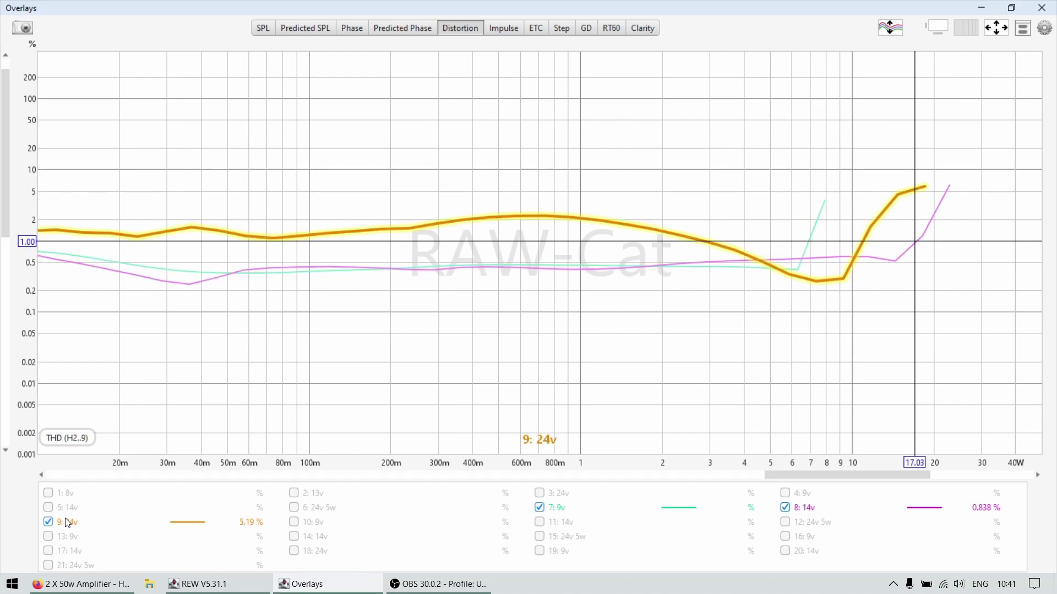
# - Compare the THD curves near 11 W, 8.9 W and 245 mW, then return to the 9v spectrum
pyautogui.moveTo(857, 246); pyautogui.dragTo(862, 241)
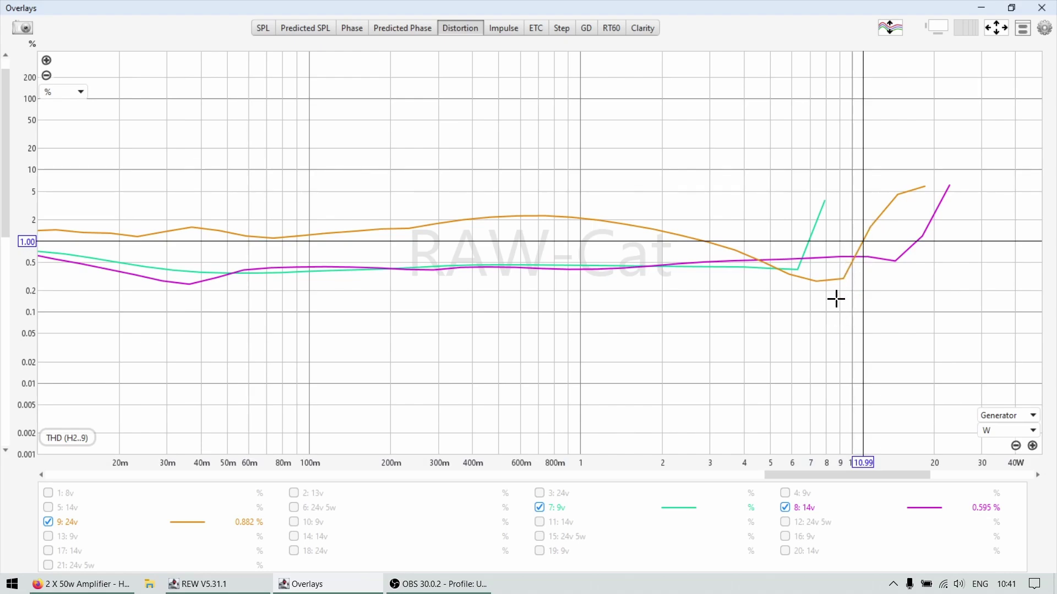
pyautogui.click(838, 281)
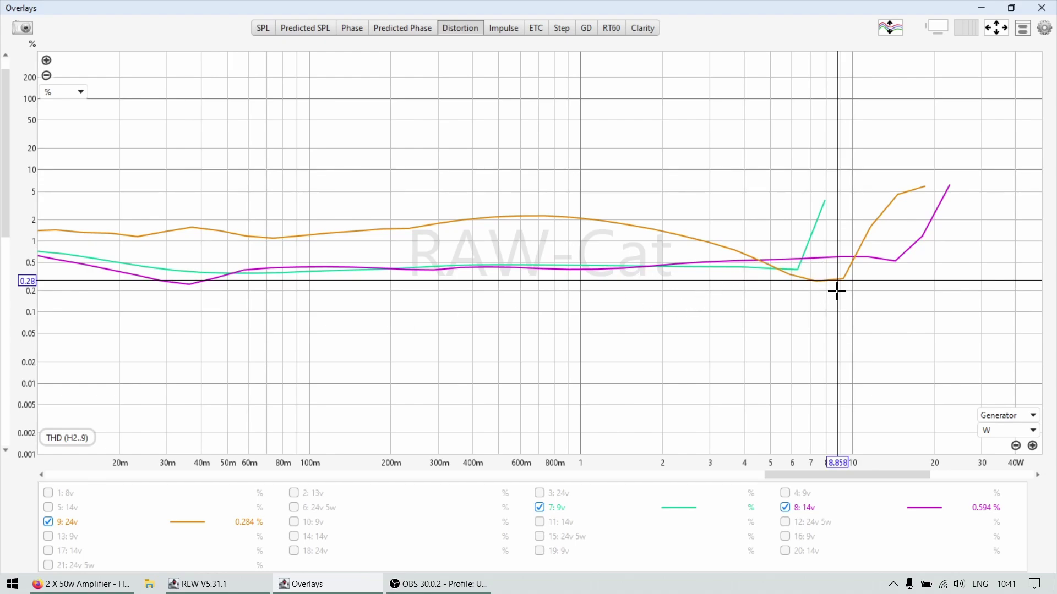
pyautogui.click(863, 241)
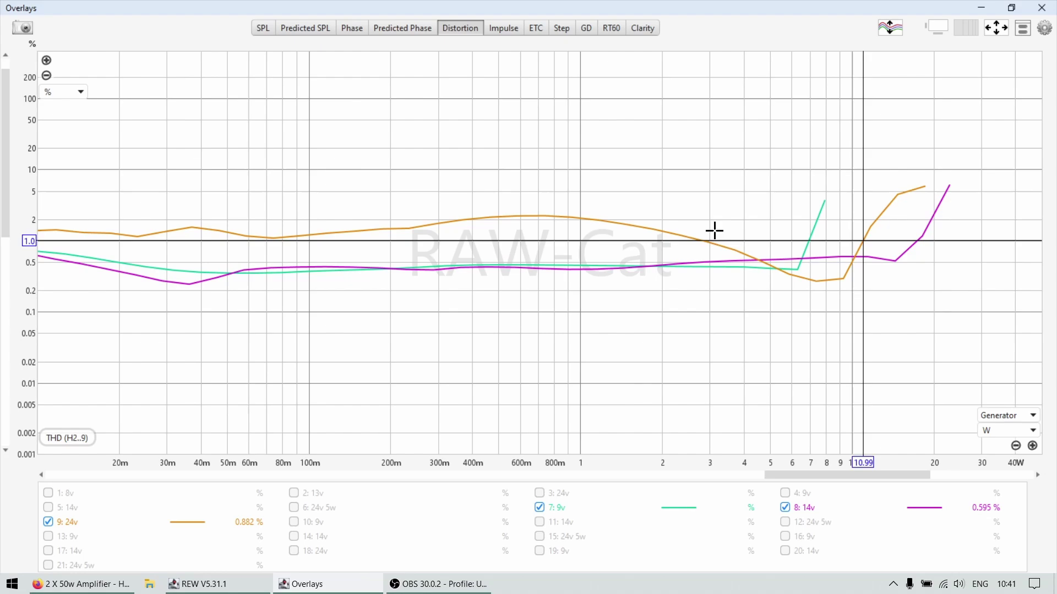
pyautogui.moveTo(355, 220); pyautogui.dragTo(415, 224)
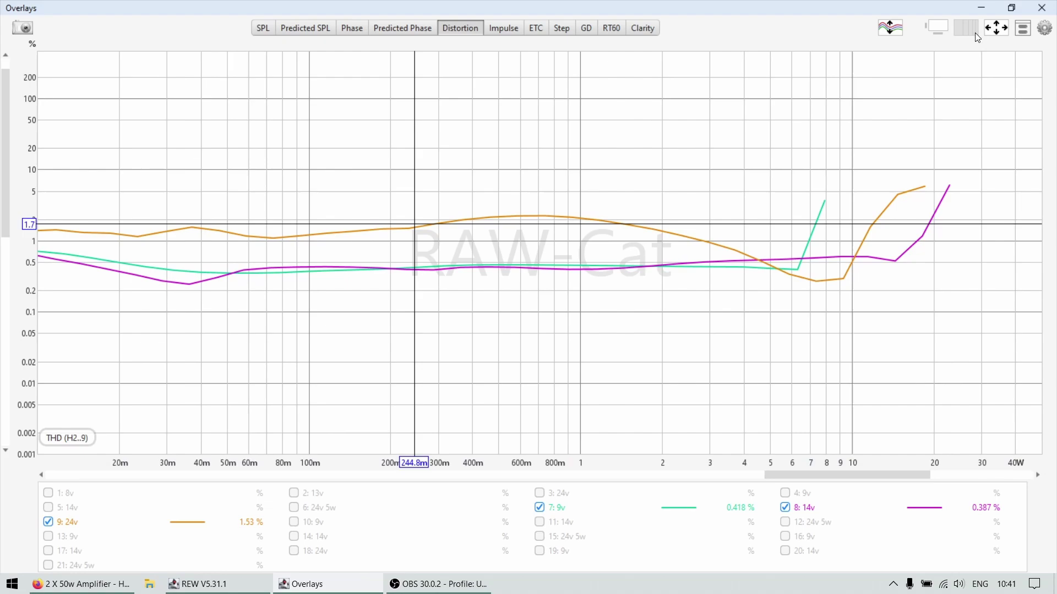
pyautogui.click(981, 7)
pyautogui.moveTo(678, 272); pyautogui.dragTo(436, 333)
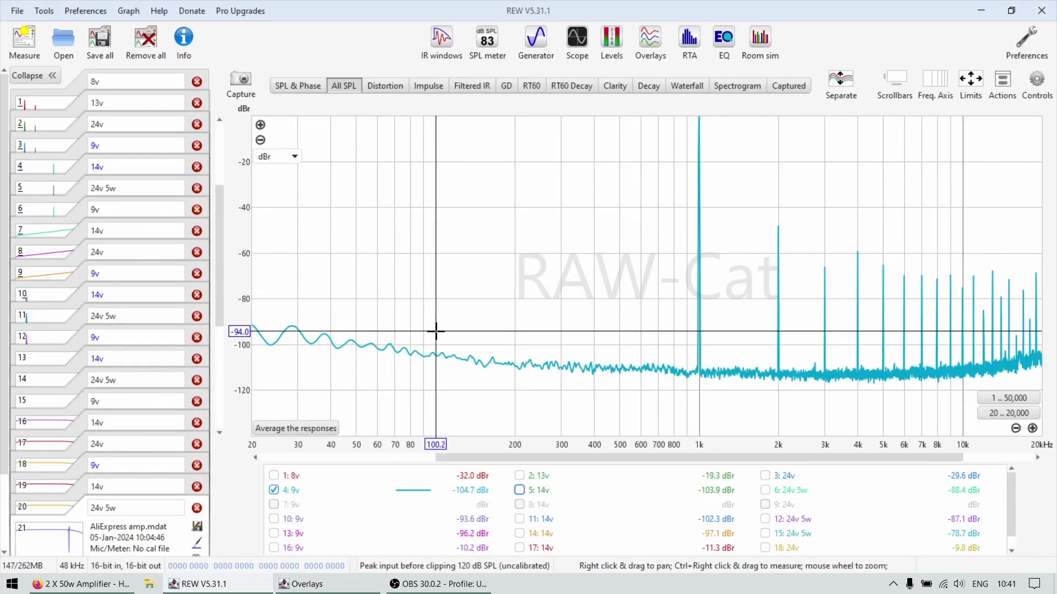
# - Read the 9v spectrum's 1 kHz fundamental, noise floor near 910 and 573 Hz, and 2 kHz harmonic
pyautogui.click(695, 127)
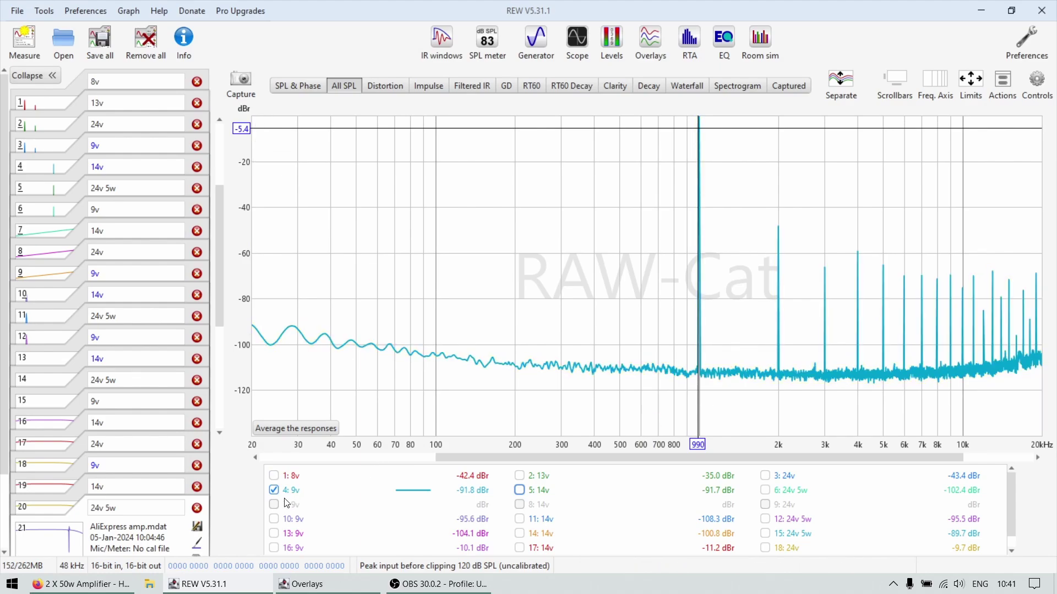
pyautogui.click(687, 370)
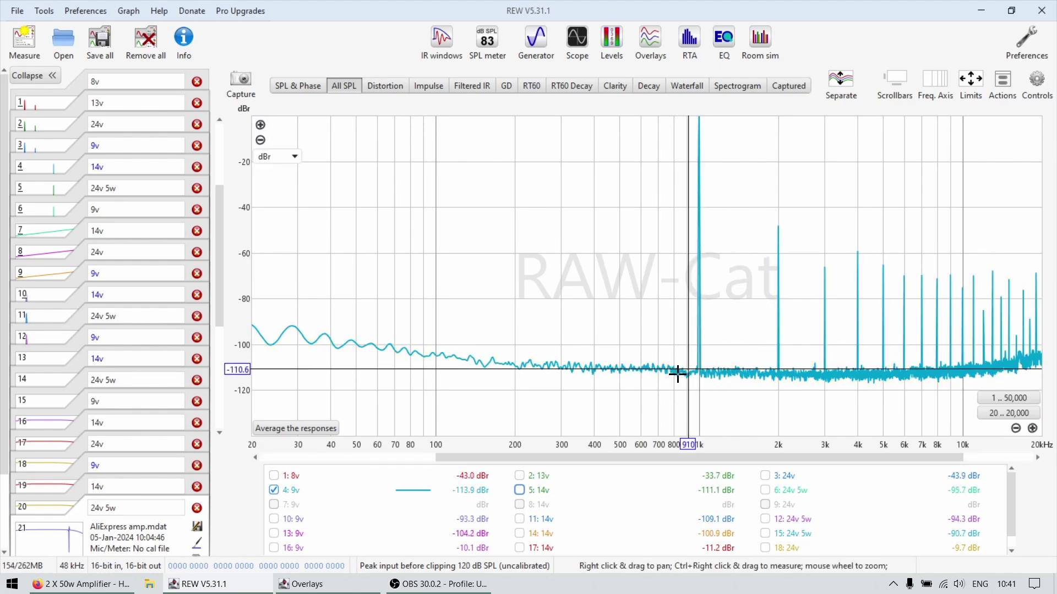
pyautogui.click(637, 391)
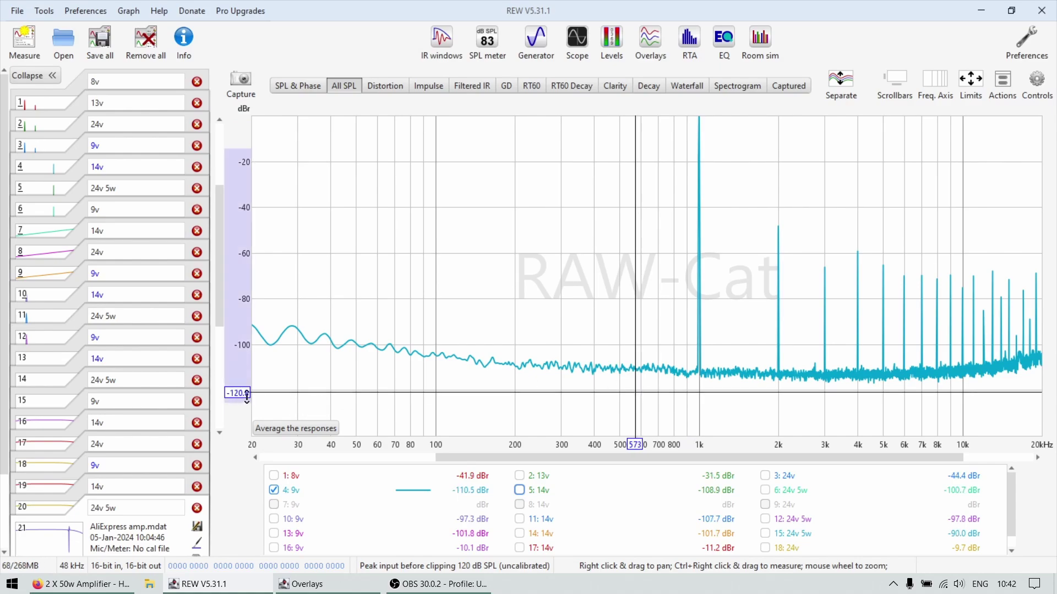
pyautogui.moveTo(707, 375); pyautogui.dragTo(699, 372)
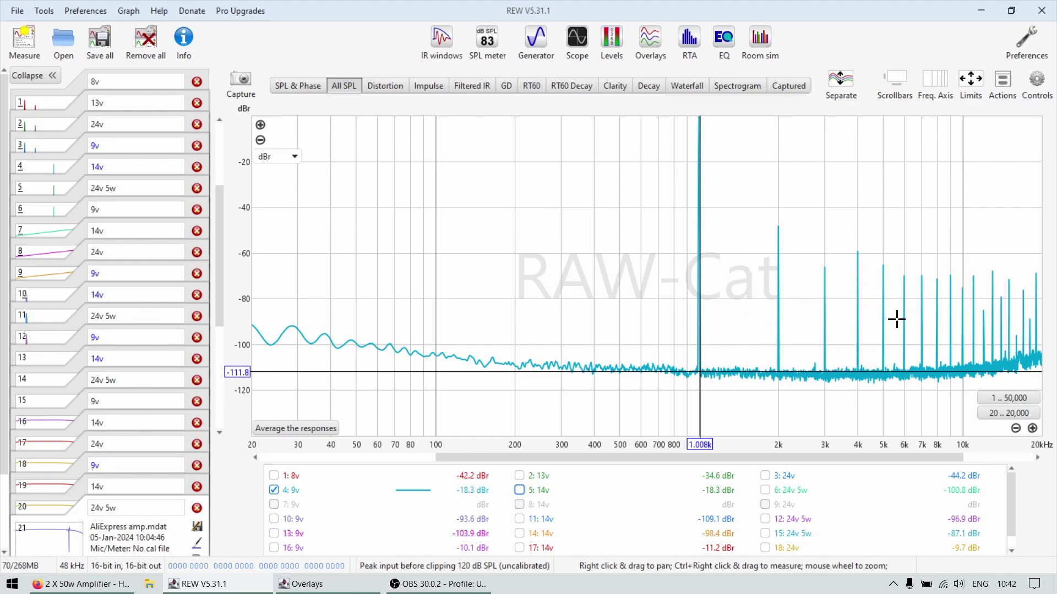
pyautogui.moveTo(782, 232); pyautogui.dragTo(776, 228)
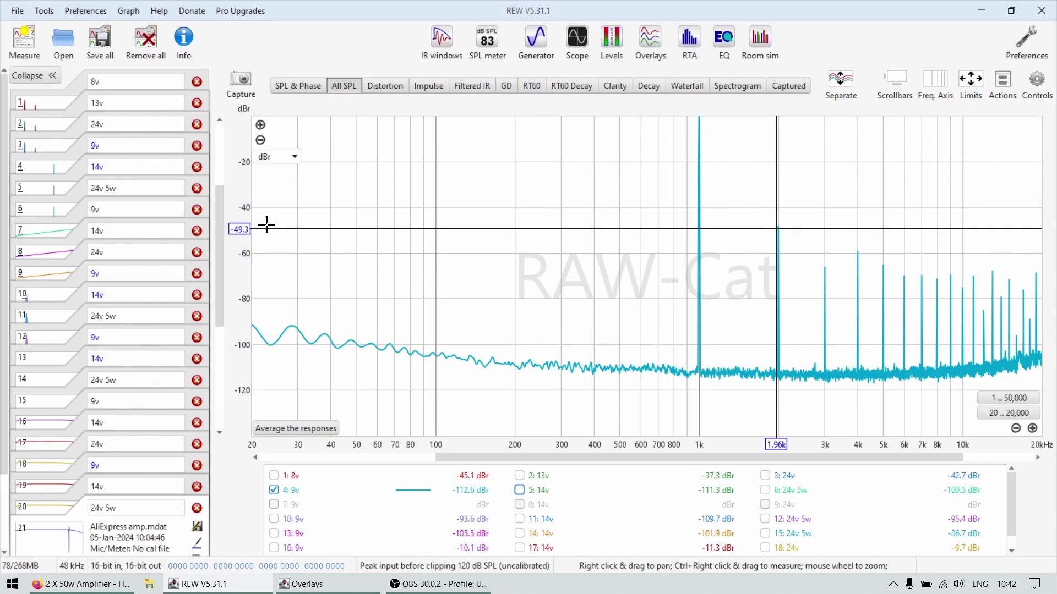
# - Read levels near 25 Hz, the 2 kHz harmonic and 273 Hz, then overlay the 5: 14v spectrum
pyautogui.moveTo(386, 232); pyautogui.dragTo(279, 254)
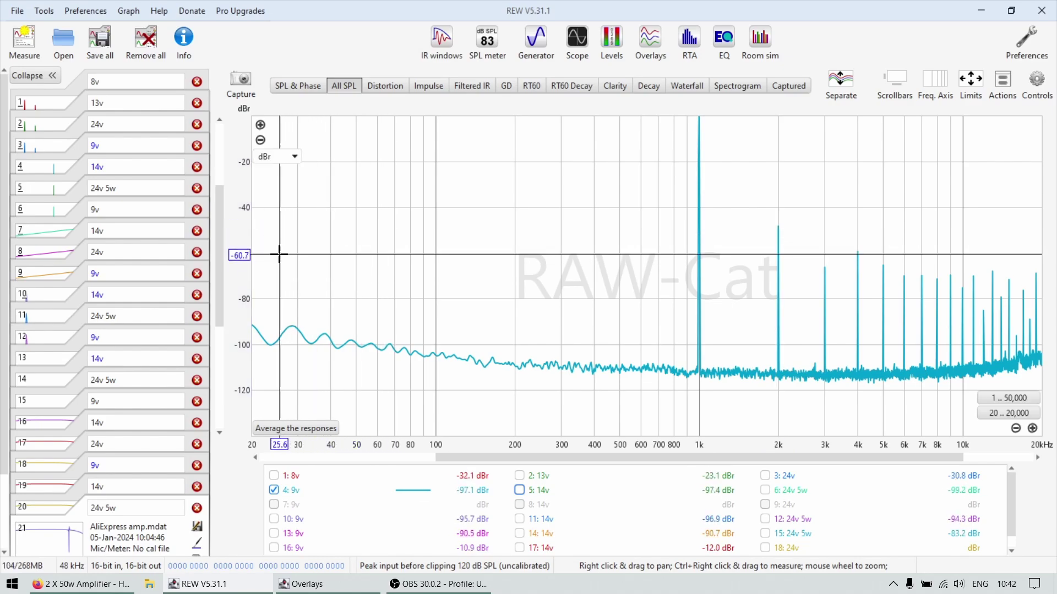
pyautogui.click(793, 260)
pyautogui.moveTo(770, 220); pyautogui.dragTo(752, 379)
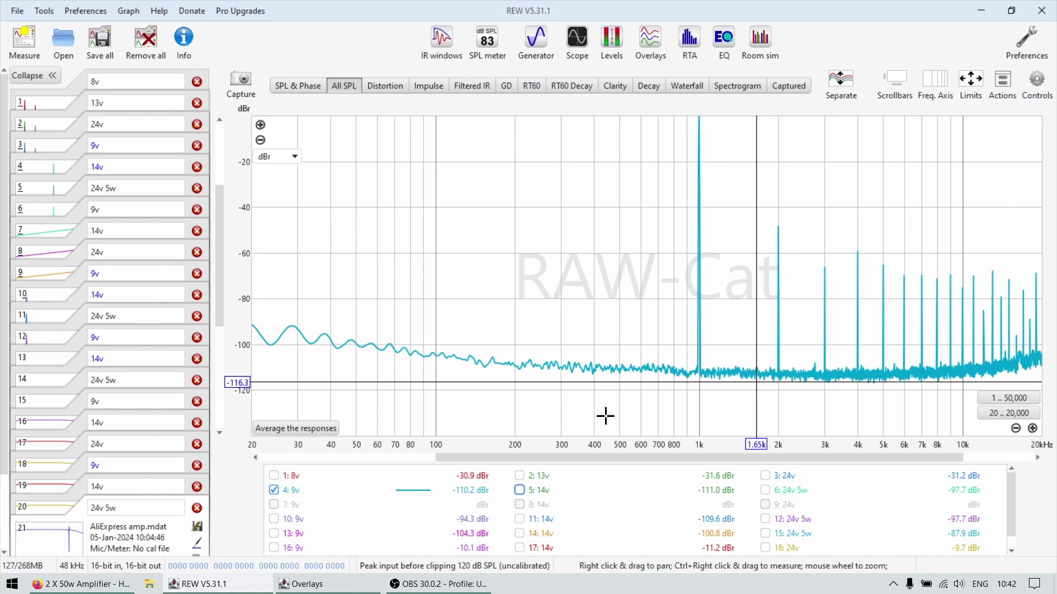
pyautogui.click(551, 321)
pyautogui.click(519, 489)
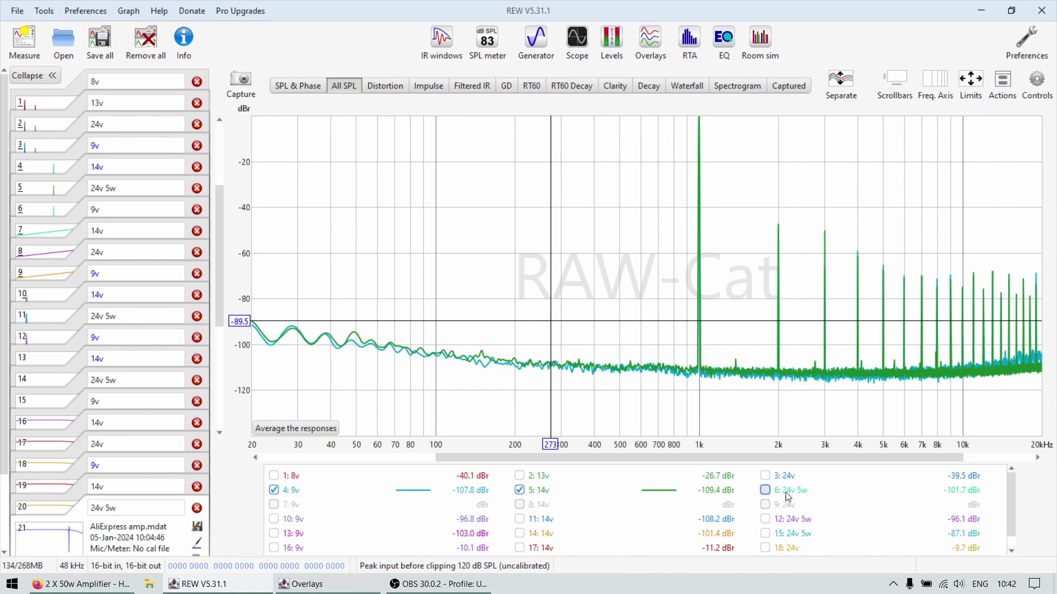
# - Overlay 6: 24v 5w, then hide 14v and 9v to read its noise floor below 1 kHz
pyautogui.click(765, 490)
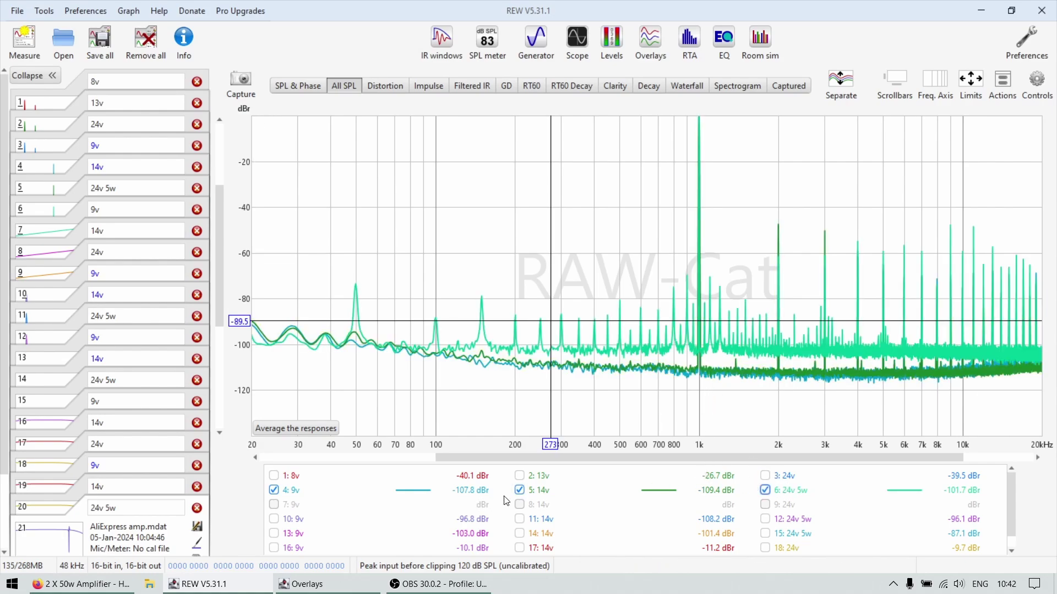
pyautogui.click(519, 489)
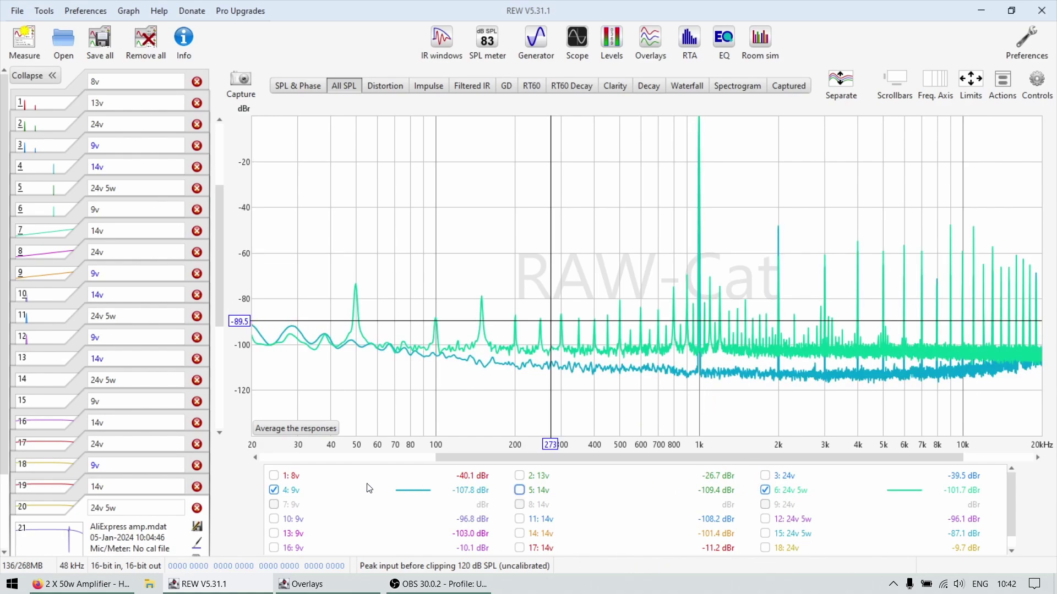
pyautogui.click(294, 494)
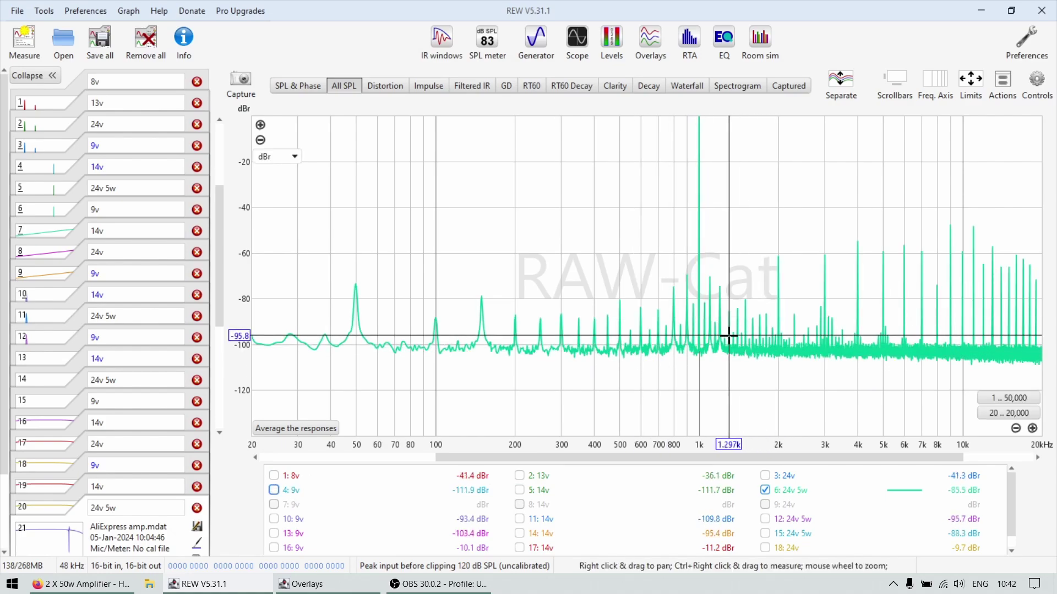
pyautogui.moveTo(683, 354); pyautogui.dragTo(685, 354)
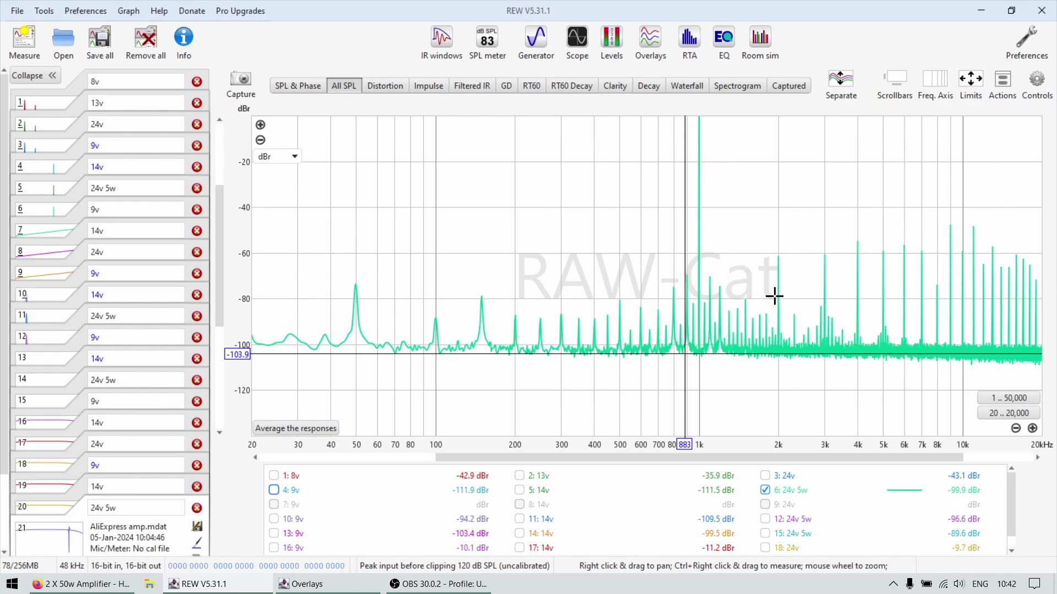
# - Toggle the 5: 14v spectrum on and off, then read the noise floor near 926 Hz
pyautogui.click(539, 492)
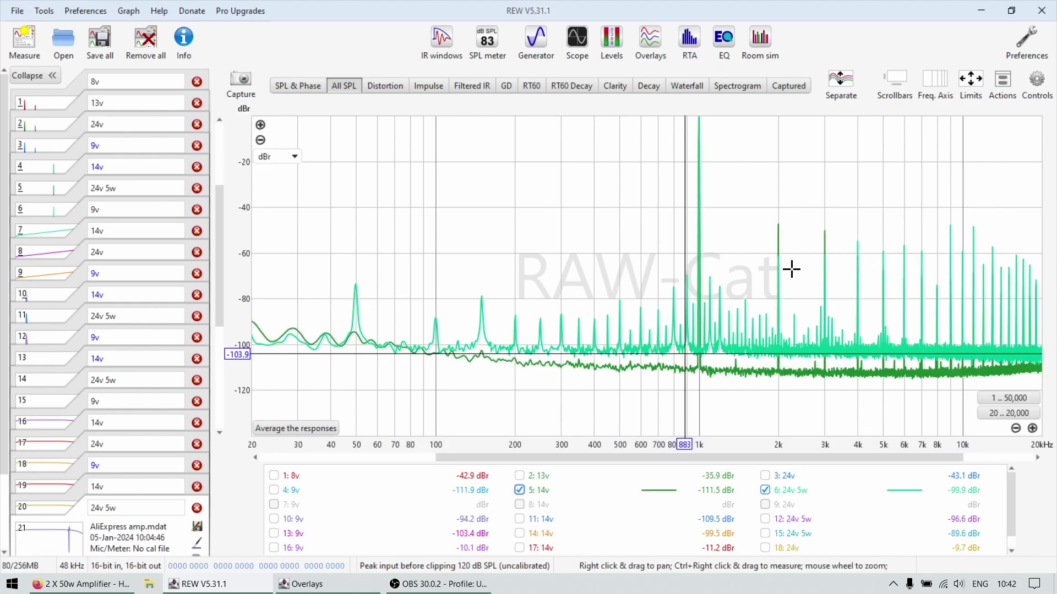
pyautogui.click(519, 489)
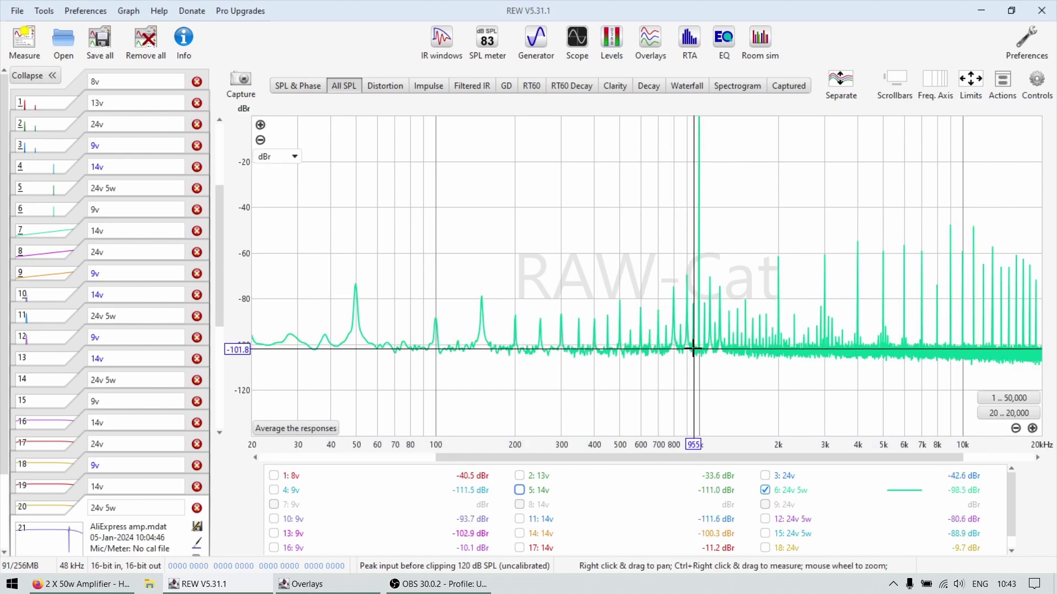
pyautogui.moveTo(691, 356); pyautogui.dragTo(690, 353)
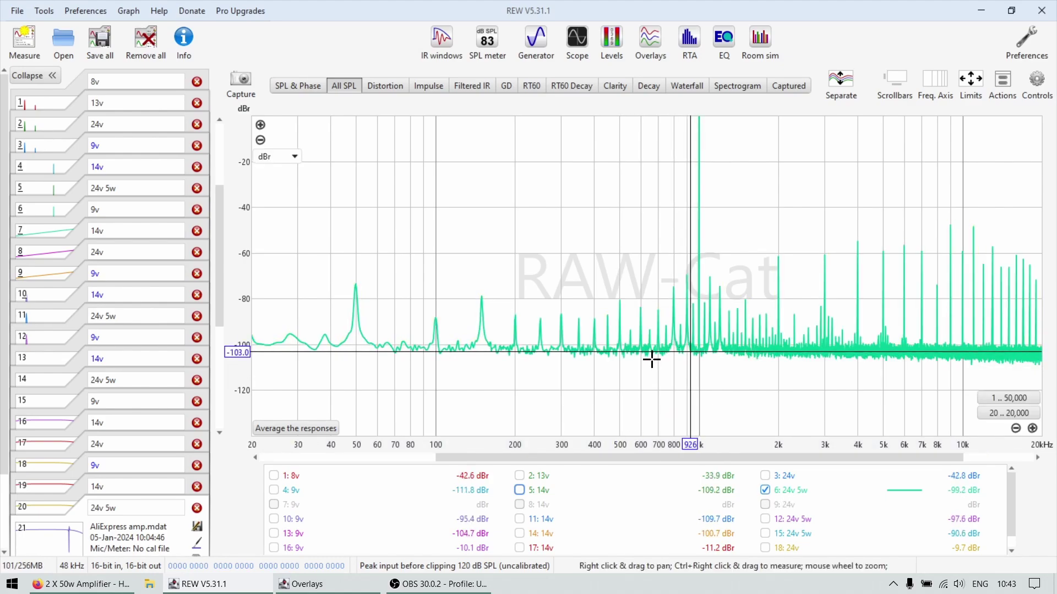
# - Switch from 6: 24v 5w to 10: 9v and read its 60 Hz, 1.3 kHz and 120 Hz levels
pyautogui.click(765, 491)
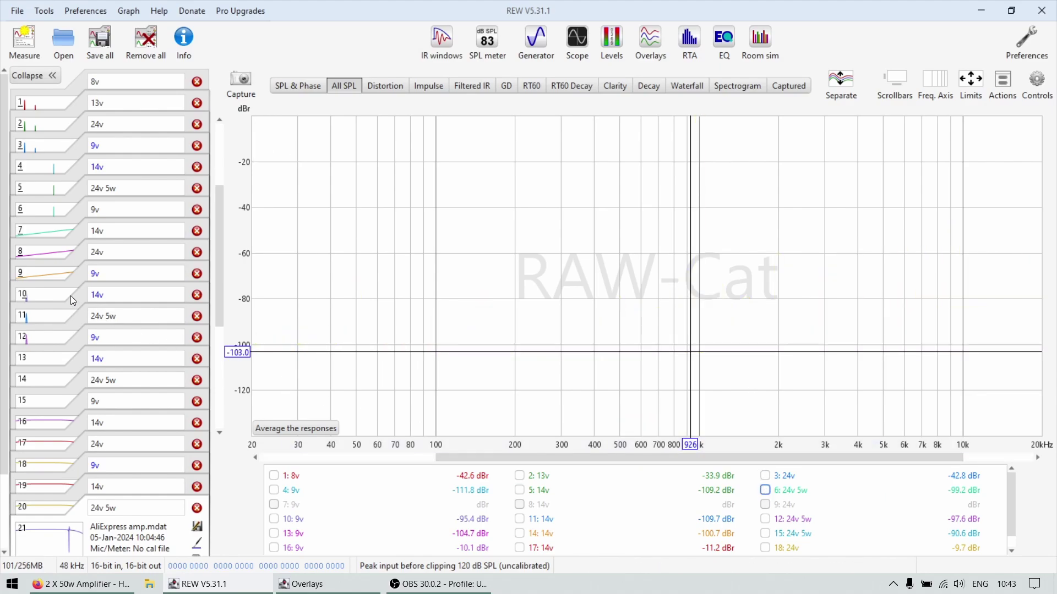
pyautogui.click(274, 519)
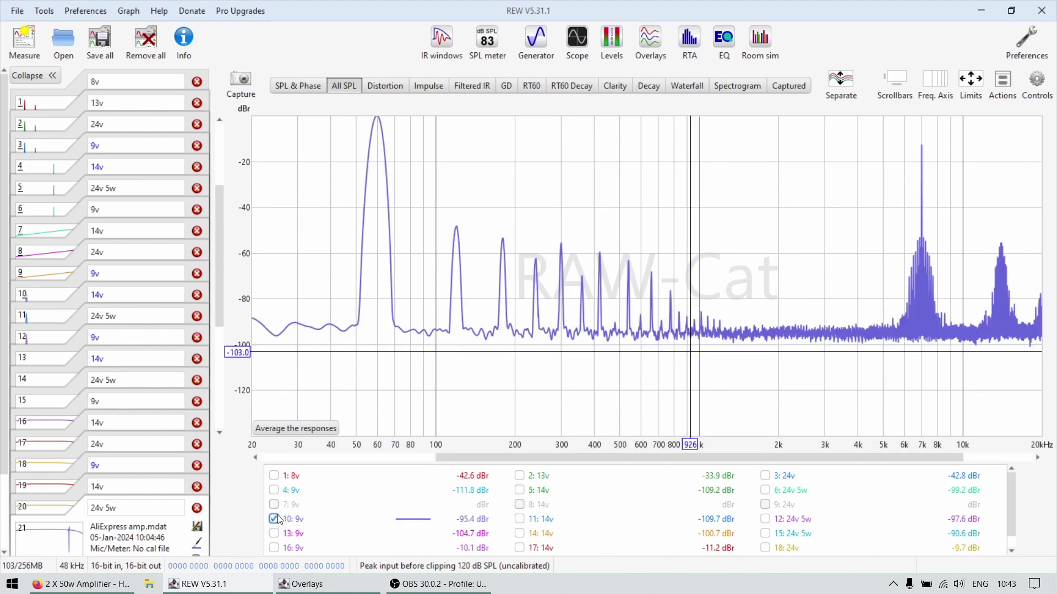
pyautogui.click(376, 300)
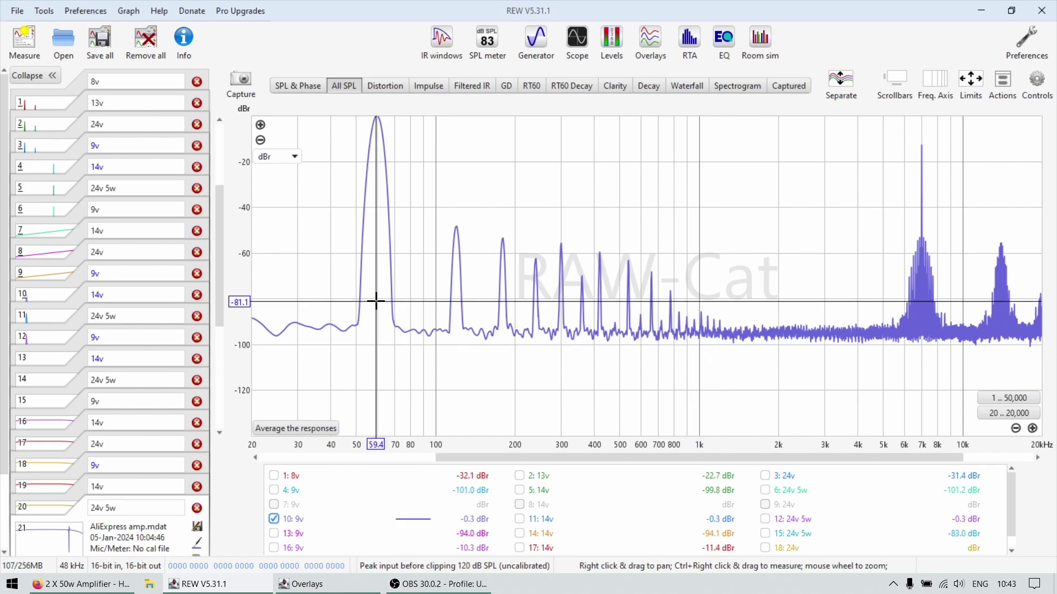
pyautogui.click(919, 332)
pyautogui.click(728, 375)
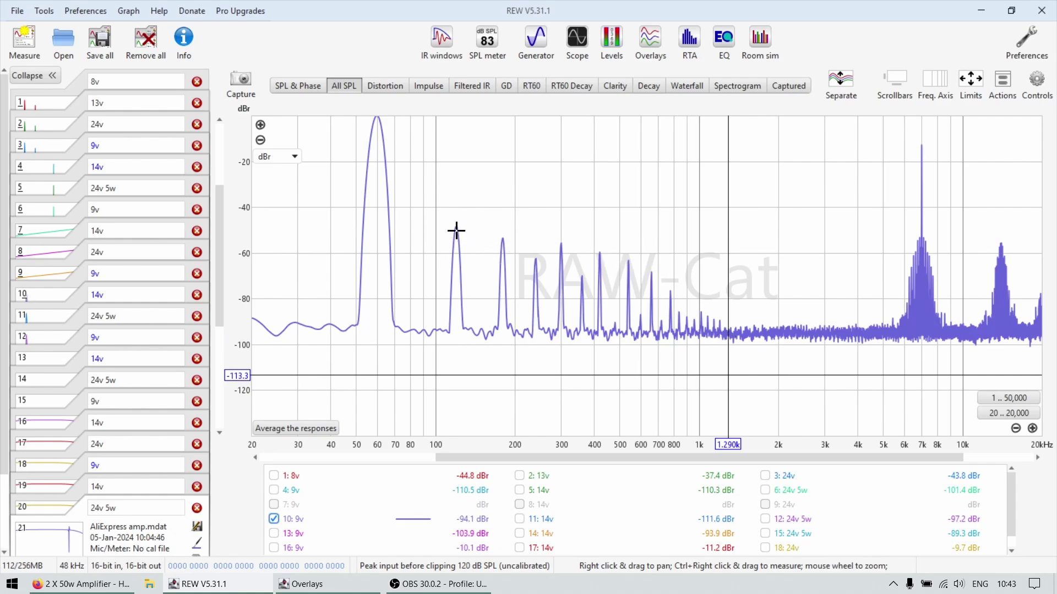
pyautogui.moveTo(456, 230); pyautogui.dragTo(455, 225)
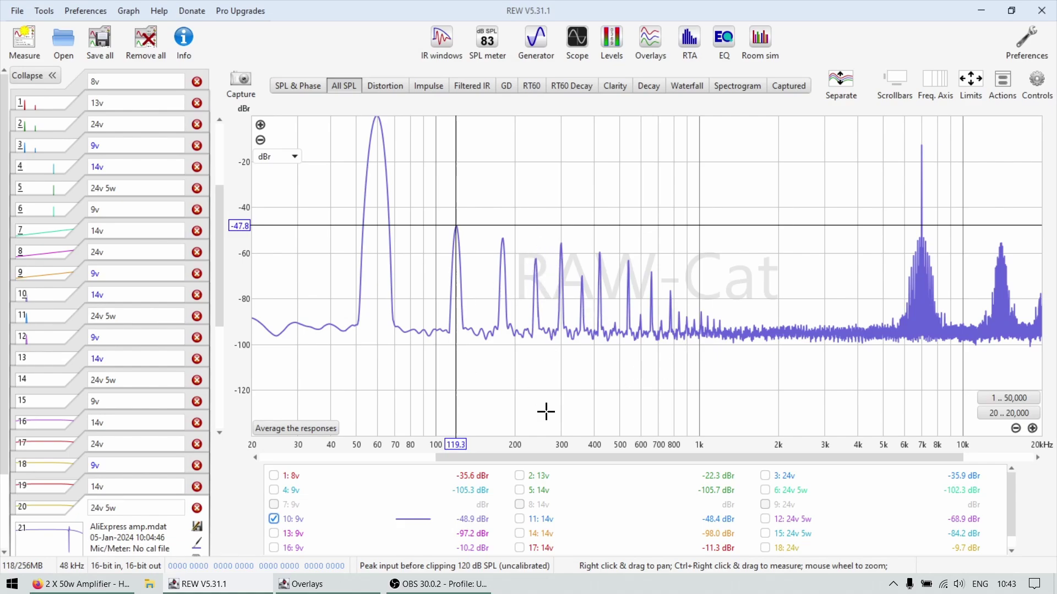
# - Swap to 11: 14v, then 12: 24v 5w, read about 1.38 kHz, and hide 12
pyautogui.click(519, 520)
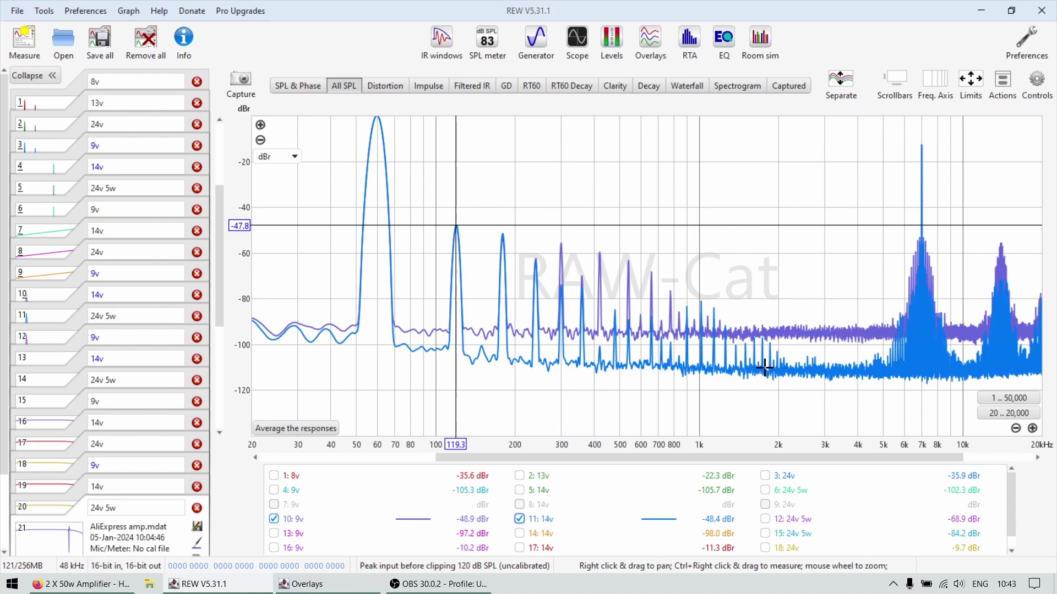
pyautogui.click(305, 521)
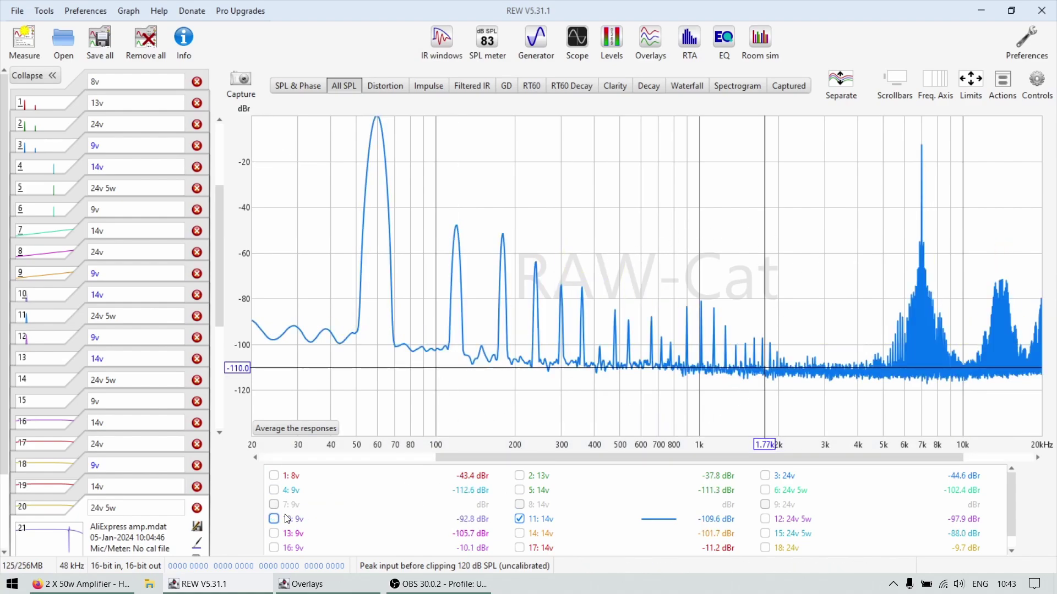
pyautogui.click(765, 518)
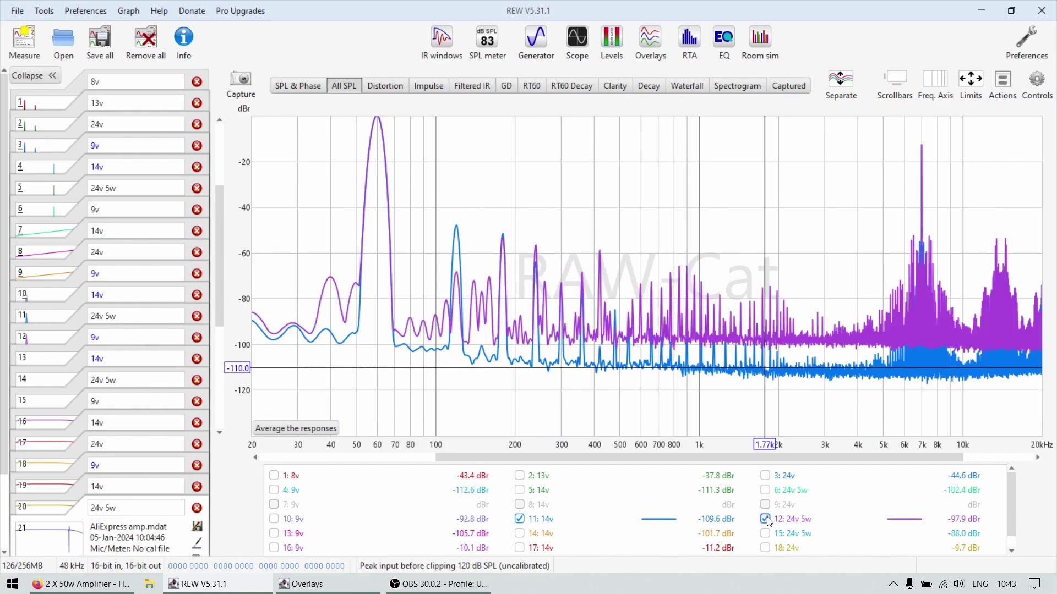
pyautogui.click(540, 522)
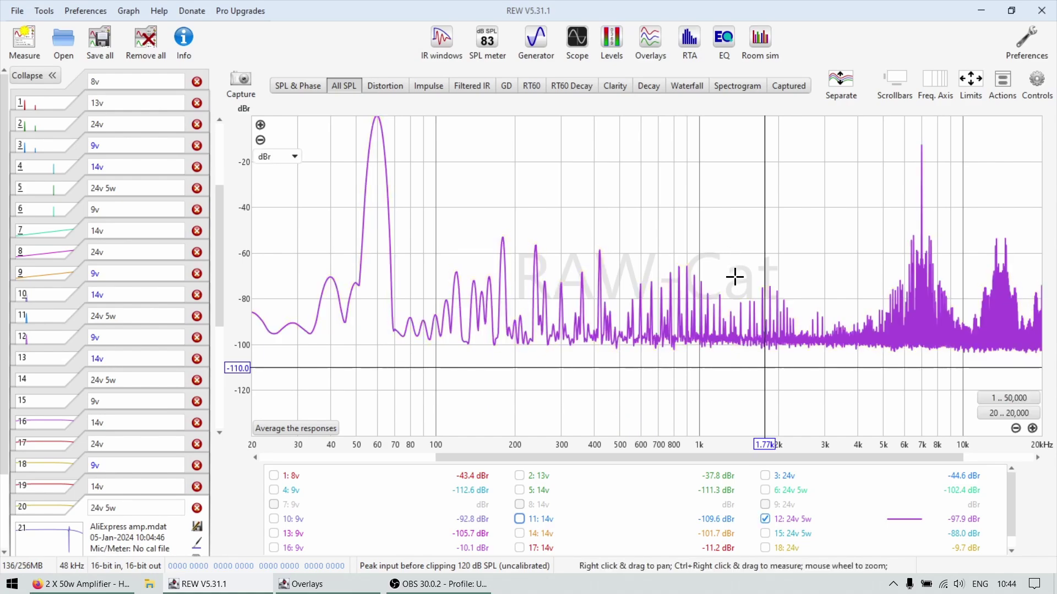
pyautogui.click(735, 335)
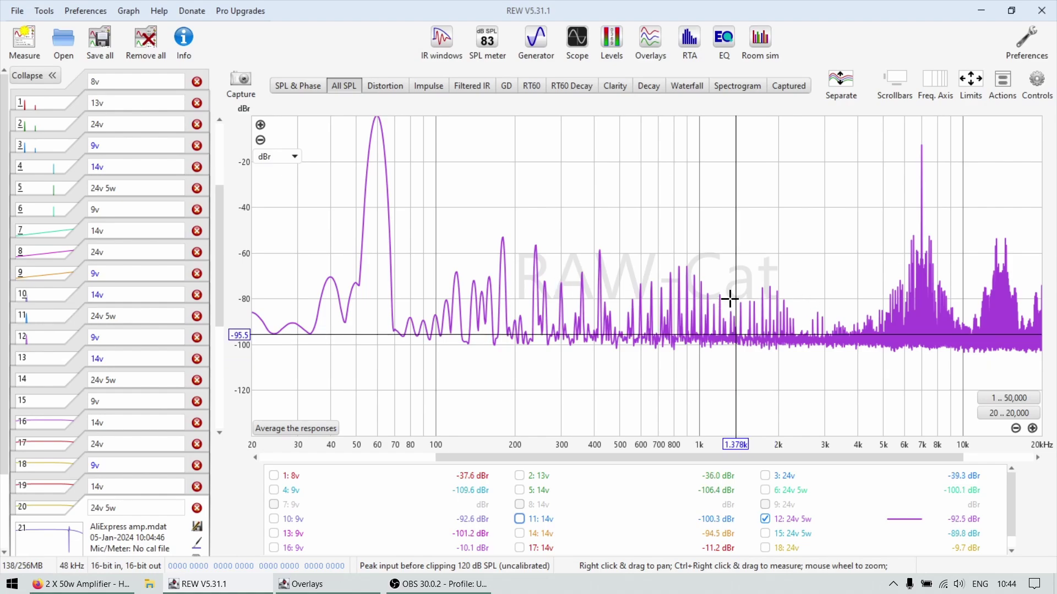
pyautogui.click(764, 519)
# - Show 13: 9v, extend the frequency axis to 50 kHz, and read spikes near 17 kHz and 2 kHz
pyautogui.click(298, 537)
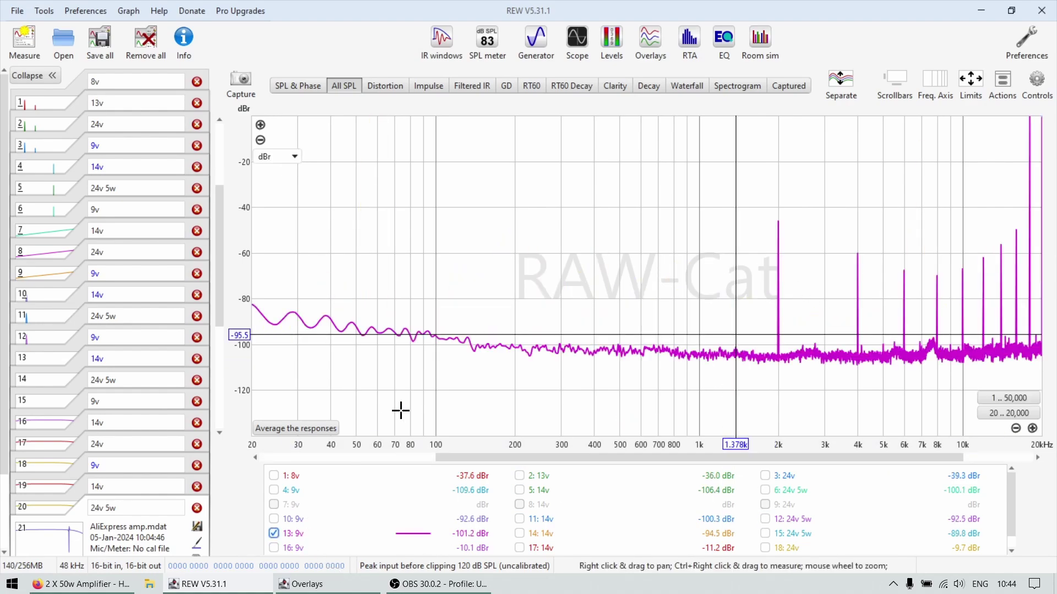
pyautogui.moveTo(811, 445); pyautogui.dragTo(706, 445)
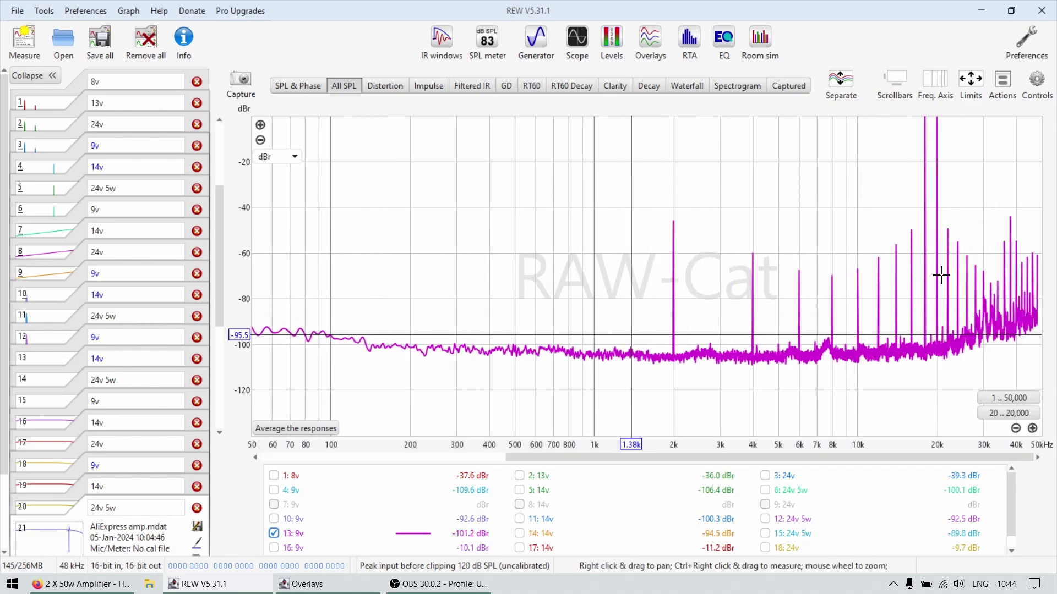
pyautogui.moveTo(930, 245); pyautogui.dragTo(913, 231)
pyautogui.moveTo(686, 251); pyautogui.dragTo(673, 223)
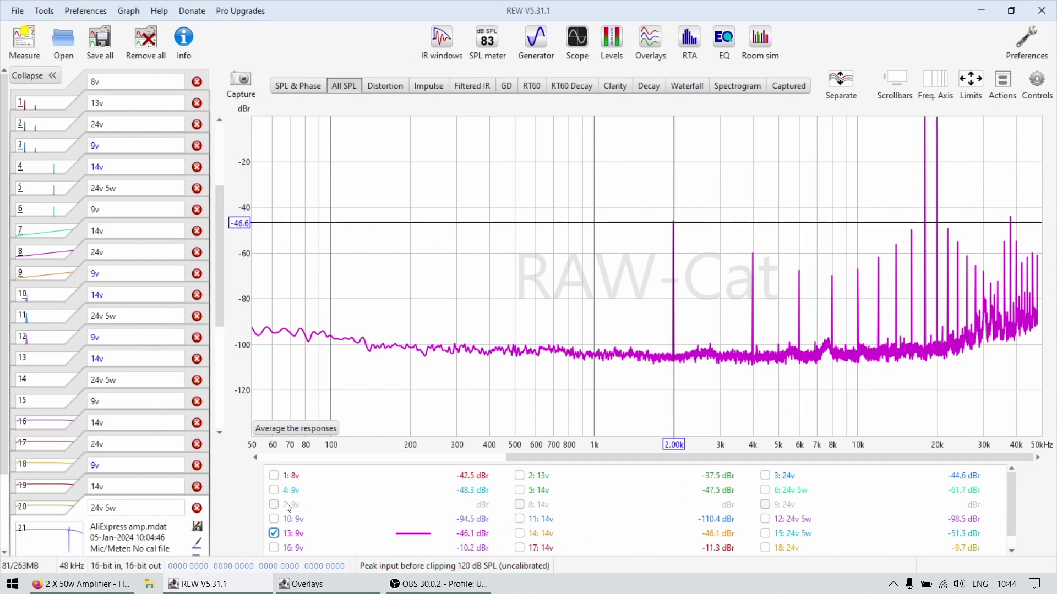
# - Swap the displayed spectrum from 13: 9v to 14: 14v, then to 15: 24v 5w
pyautogui.click(537, 537)
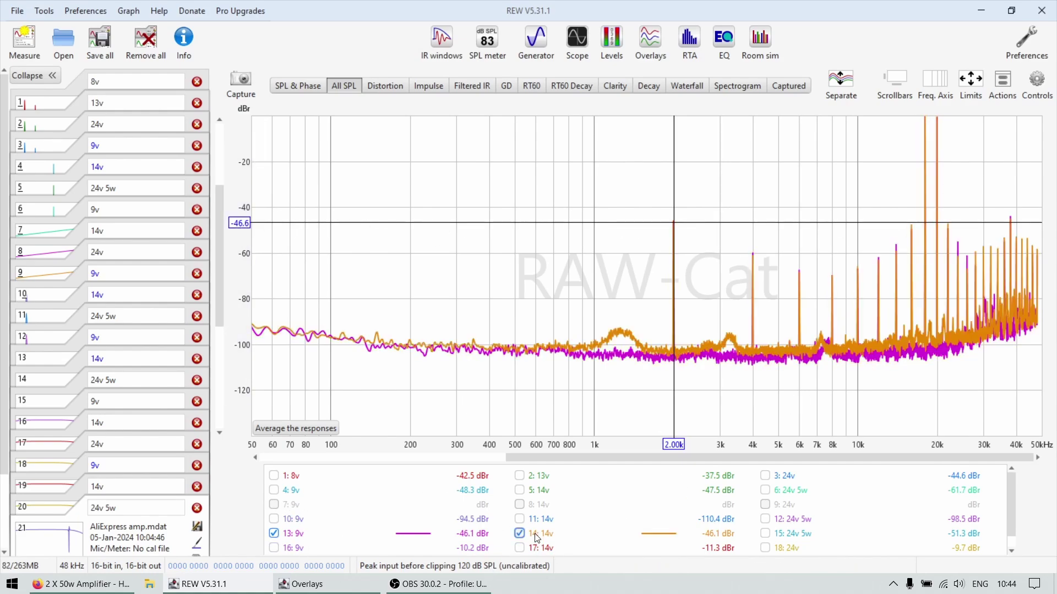
pyautogui.click(282, 535)
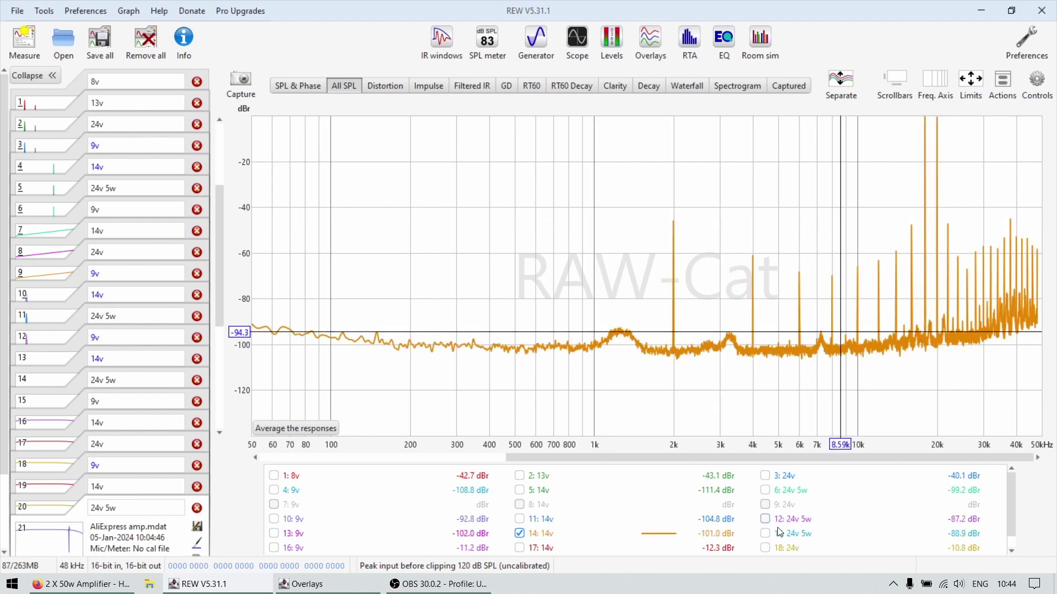
pyautogui.click(764, 534)
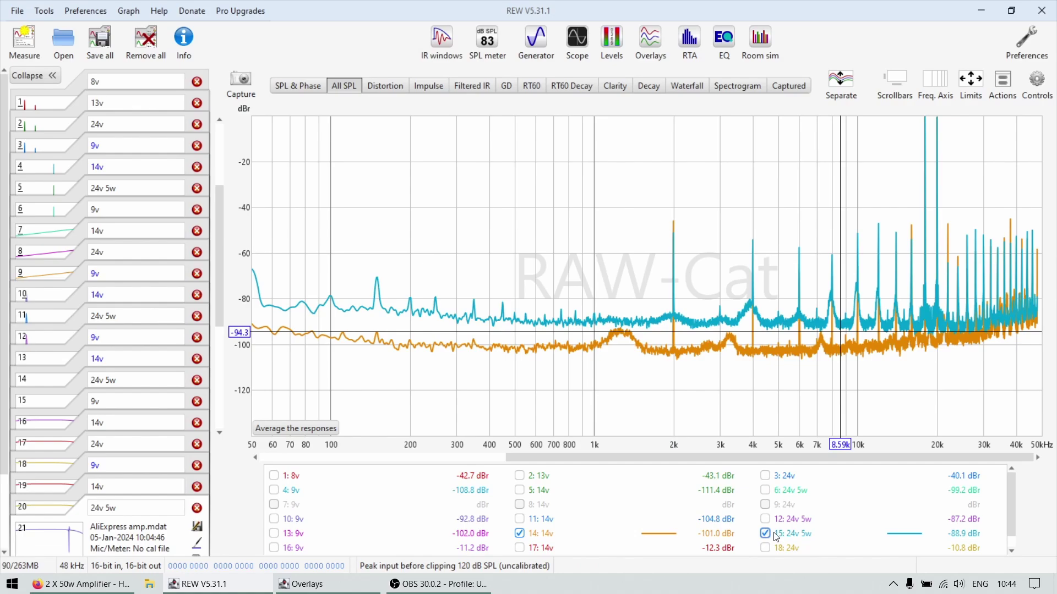
pyautogui.click(531, 534)
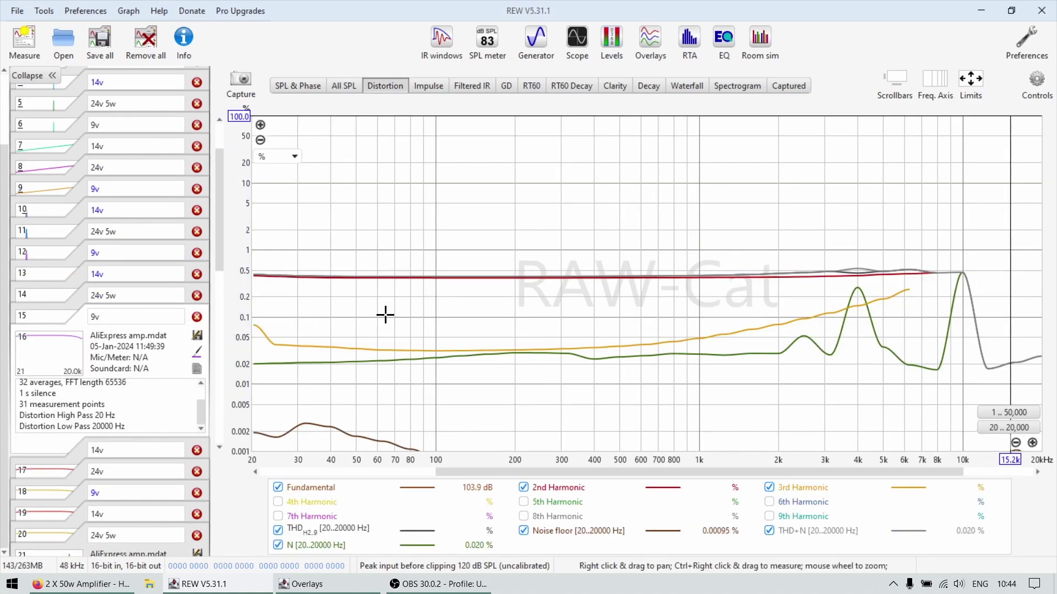
# - Read measurement 16's distortion at 419 Hz, 88.3 Hz, 33 Hz, 59 Hz and 37 Hz
pyautogui.click(599, 342)
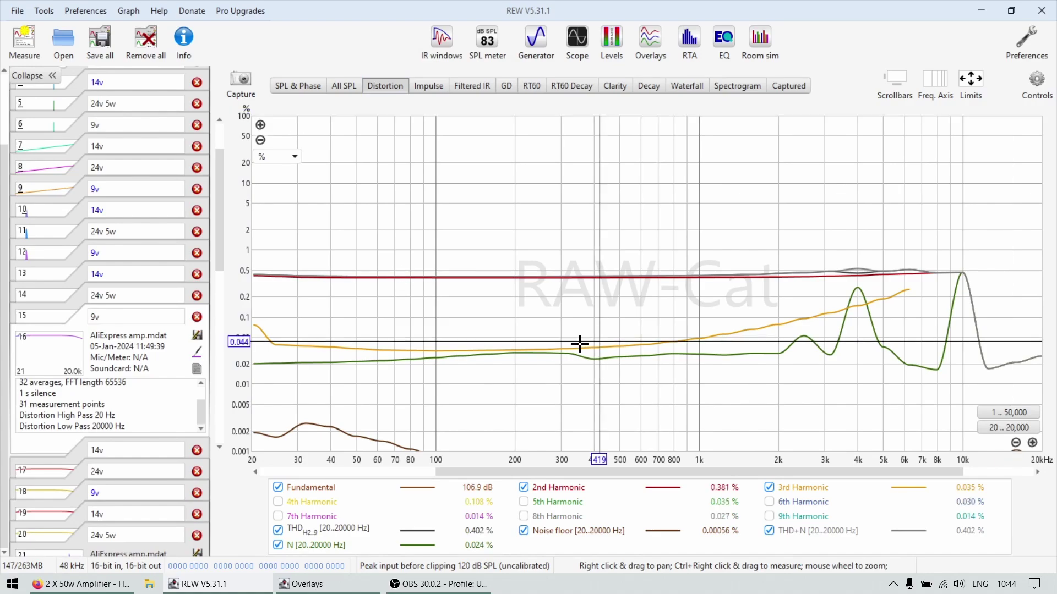
pyautogui.click(422, 282)
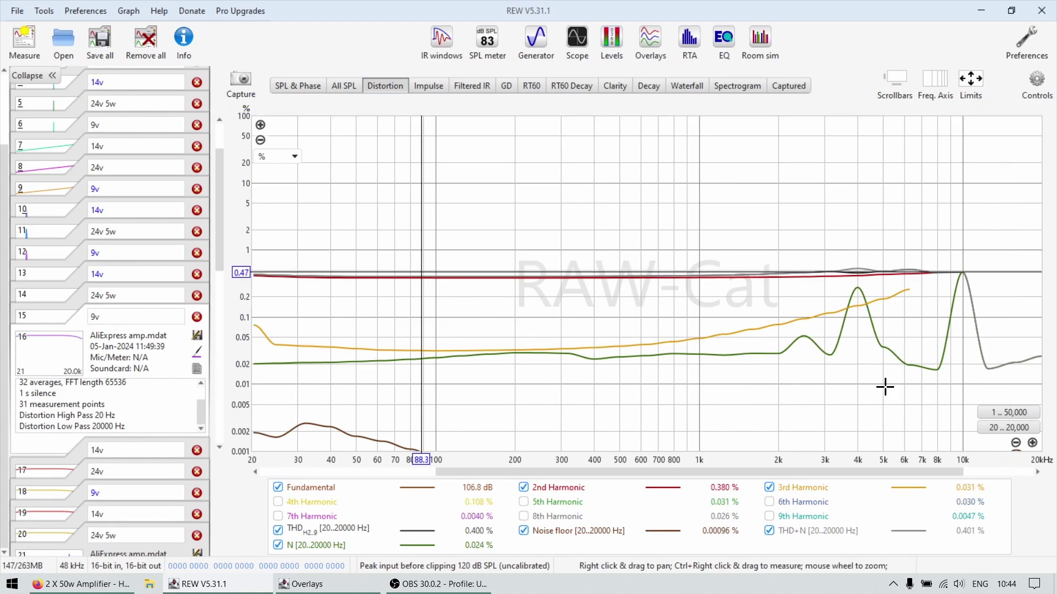
pyautogui.click(308, 275)
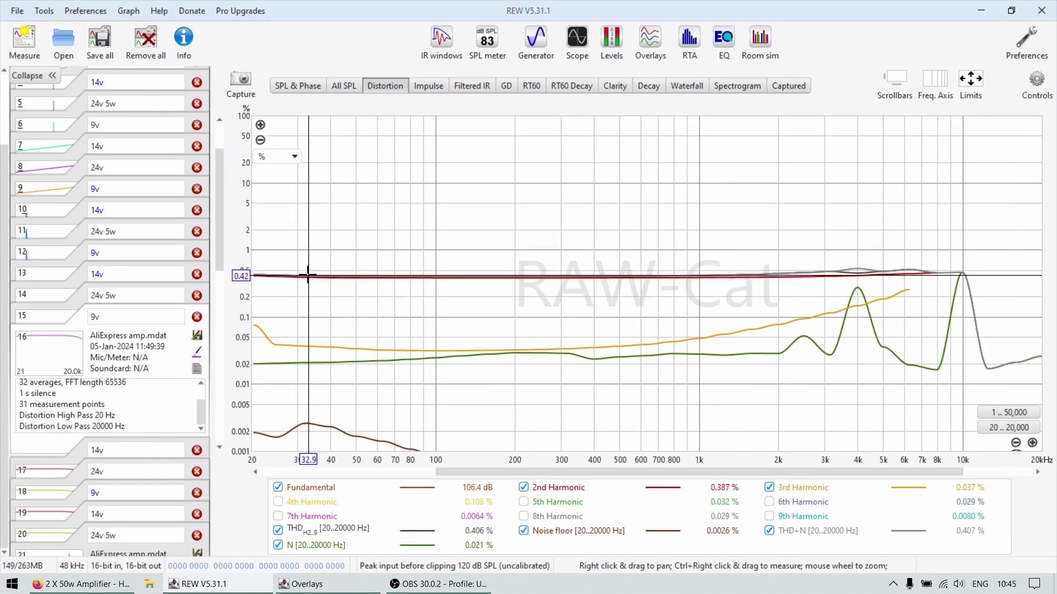
pyautogui.click(308, 279)
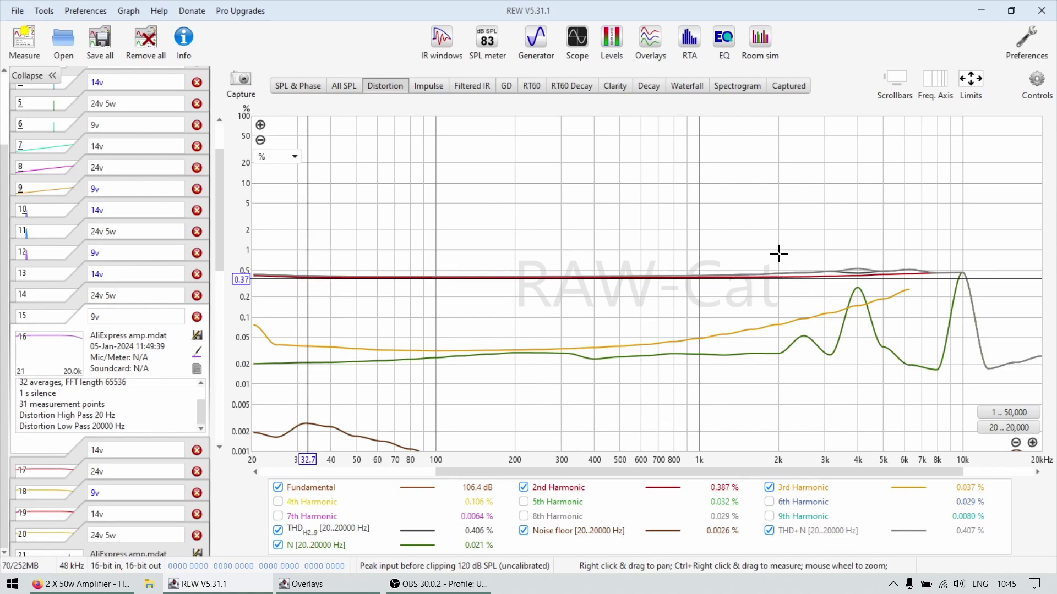
pyautogui.click(376, 270)
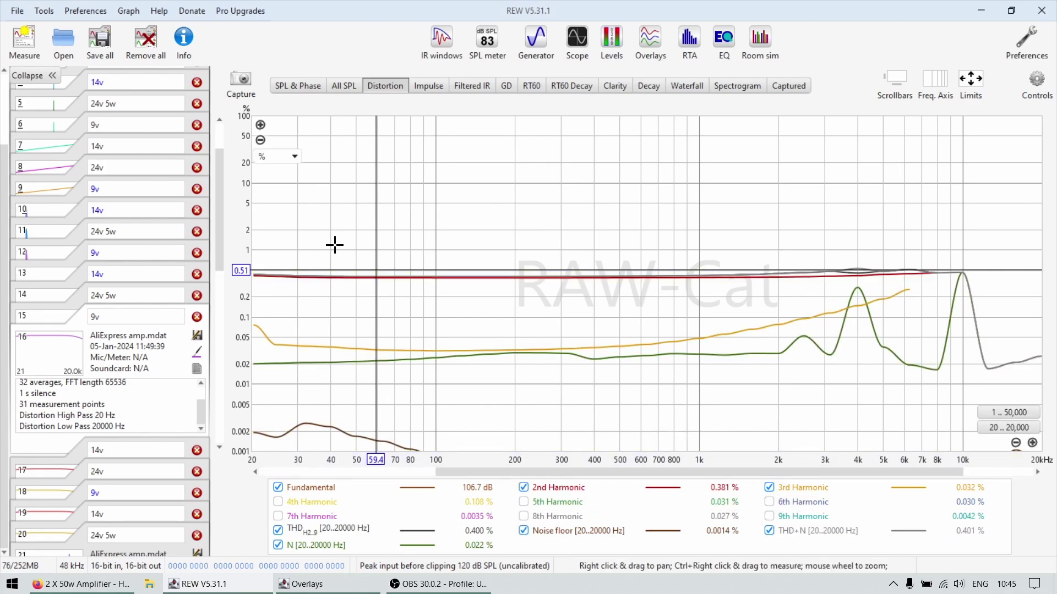
pyautogui.click(322, 276)
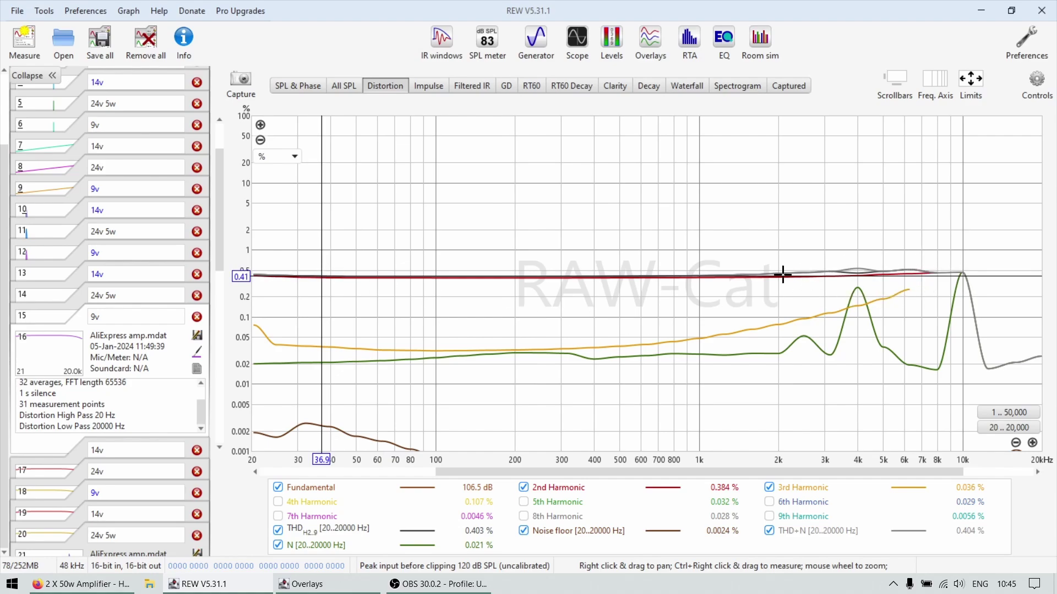
# - Switch between measurements 17 and 16's distortion data, then jump to measurement 21's response
pyautogui.click(47, 470)
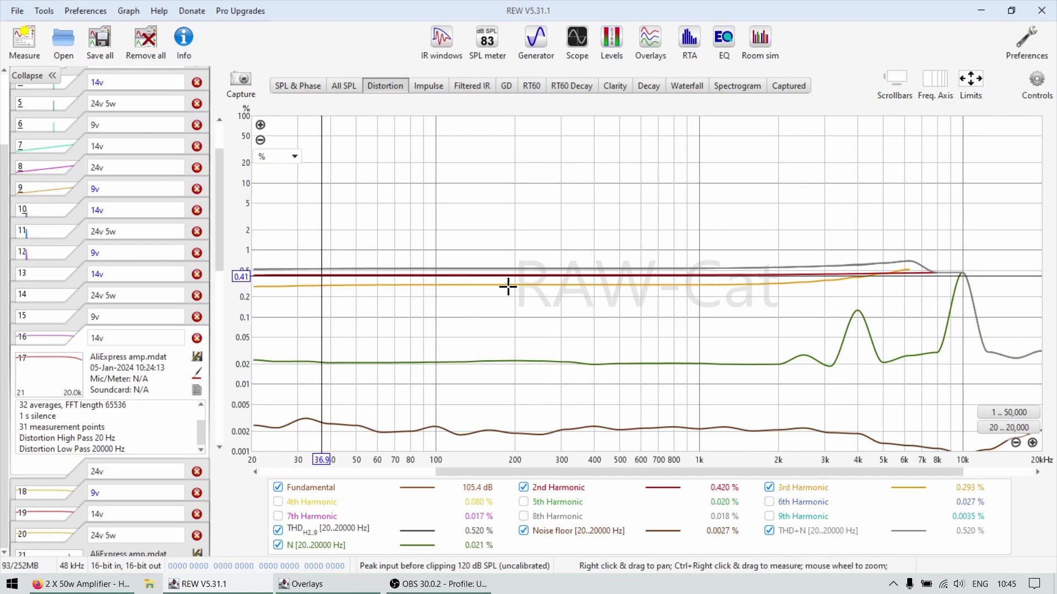
pyautogui.click(39, 335)
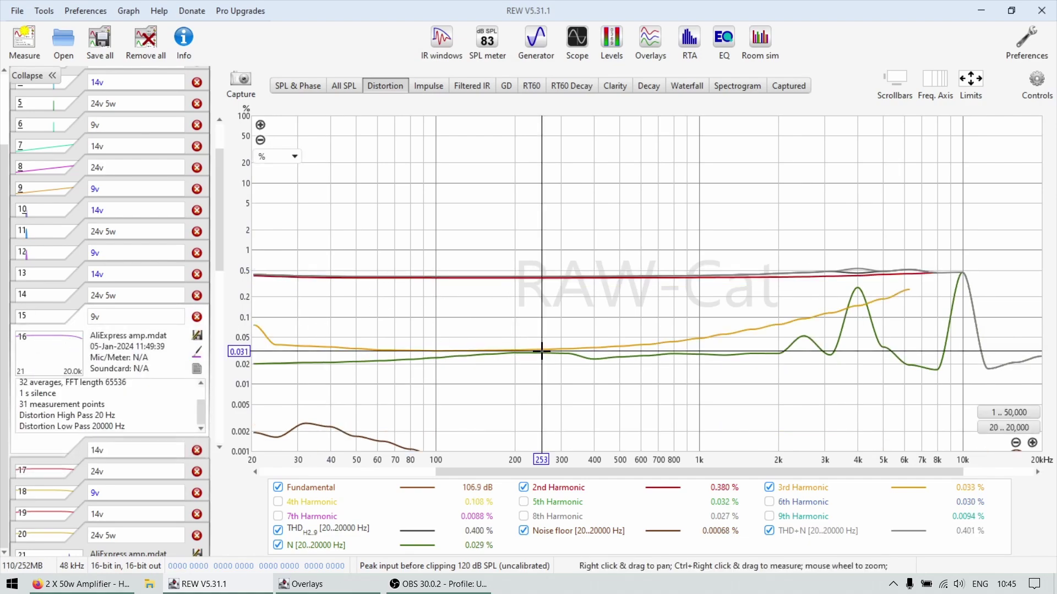
pyautogui.click(54, 471)
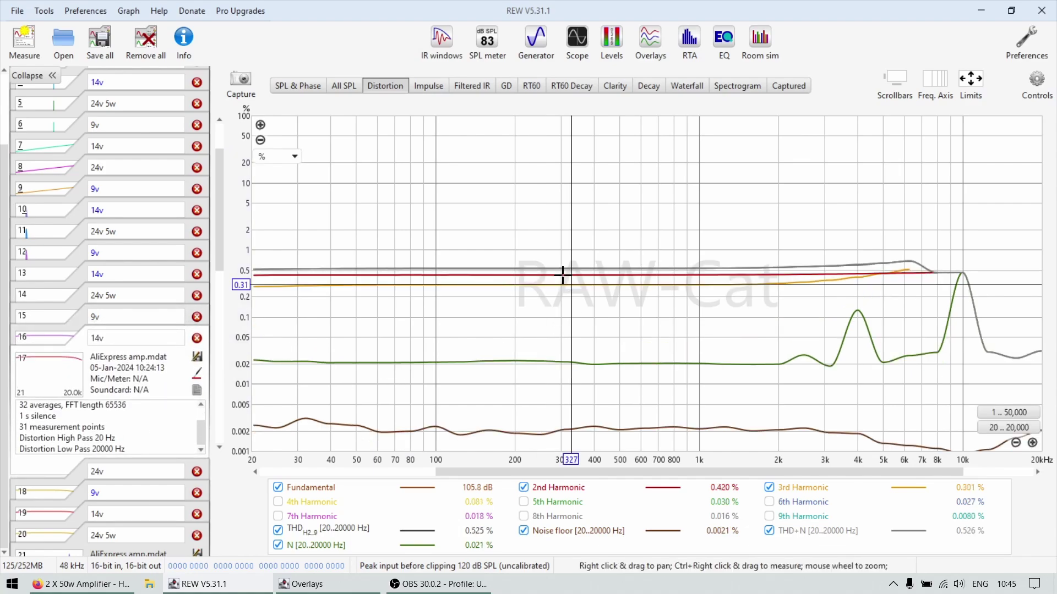
pyautogui.press('End')
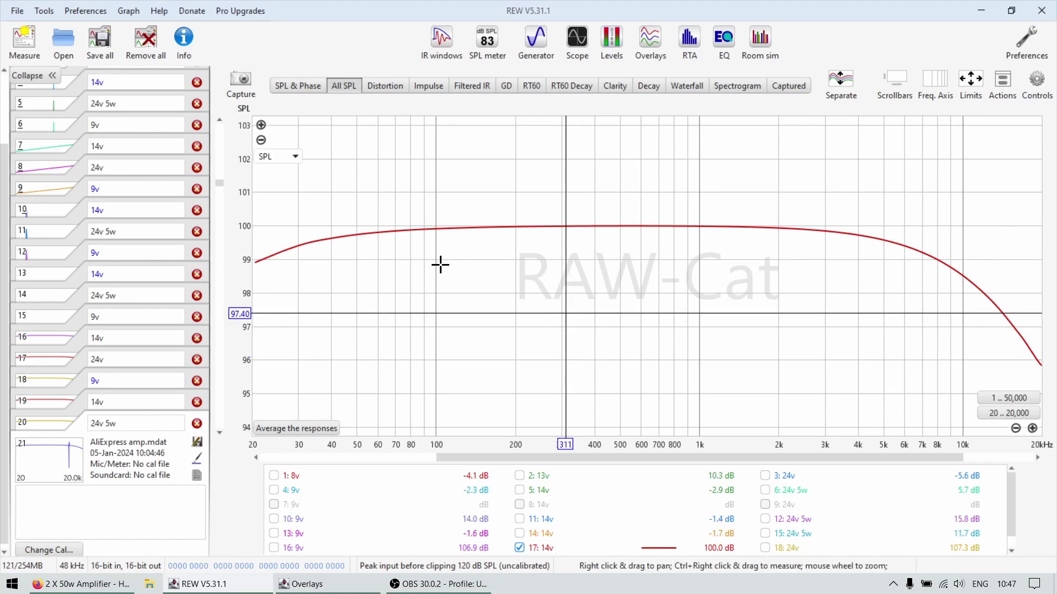
pyautogui.click(553, 229)
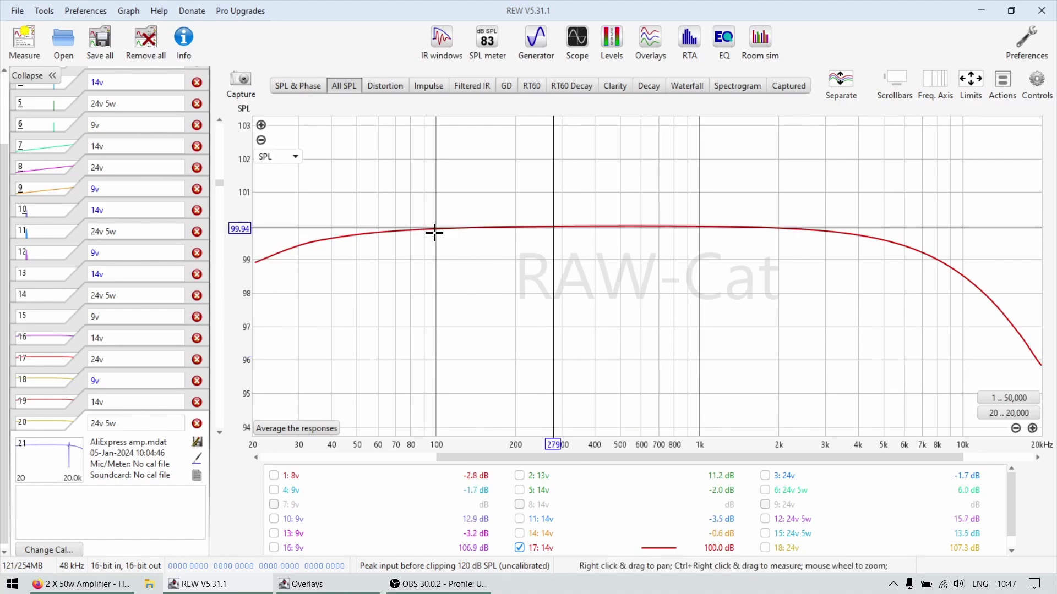
pyautogui.click(254, 261)
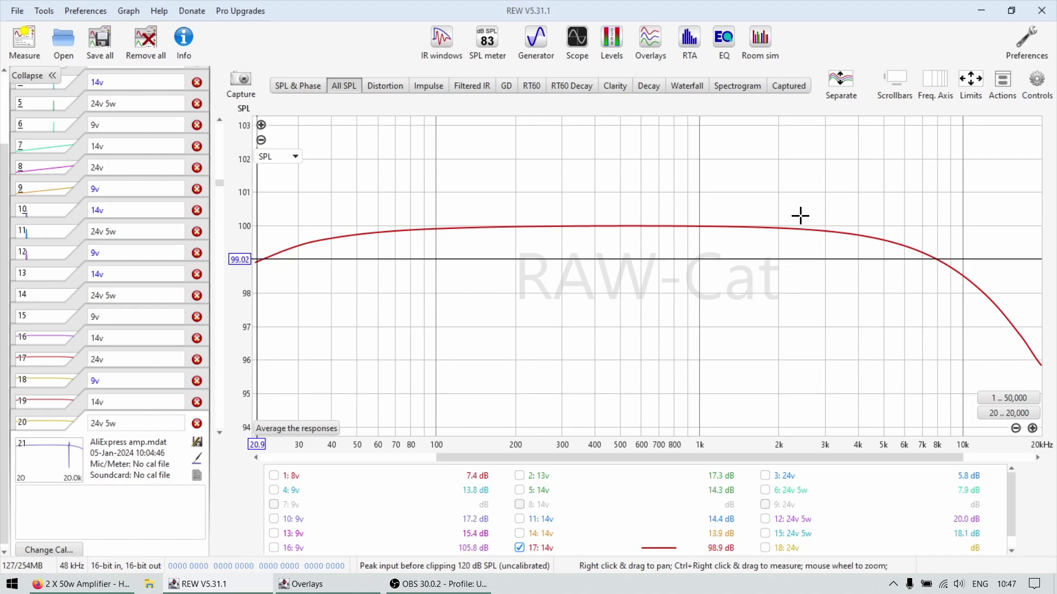
pyautogui.click(824, 227)
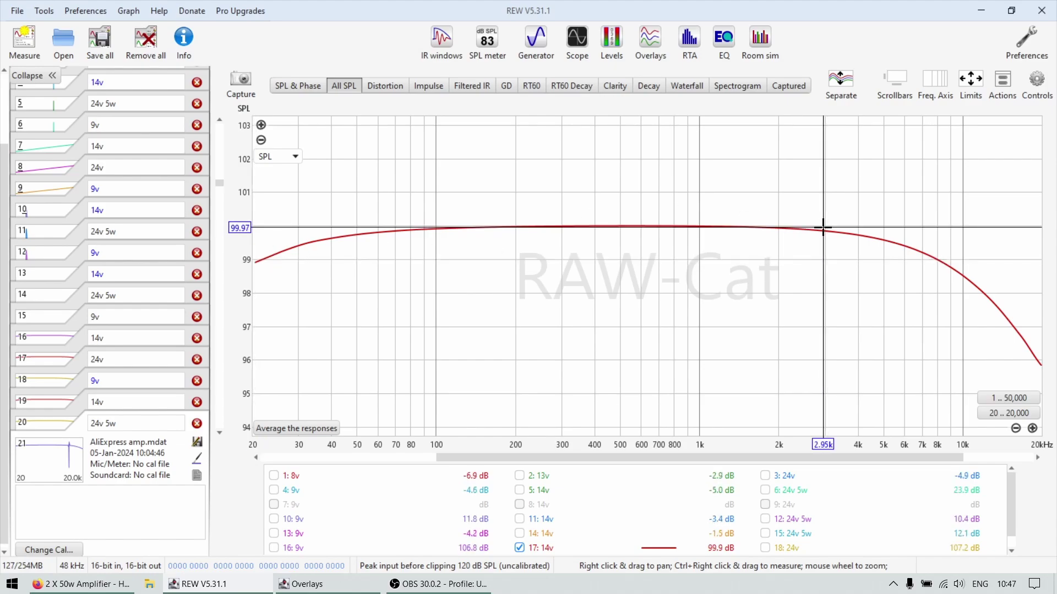
pyautogui.click(1039, 366)
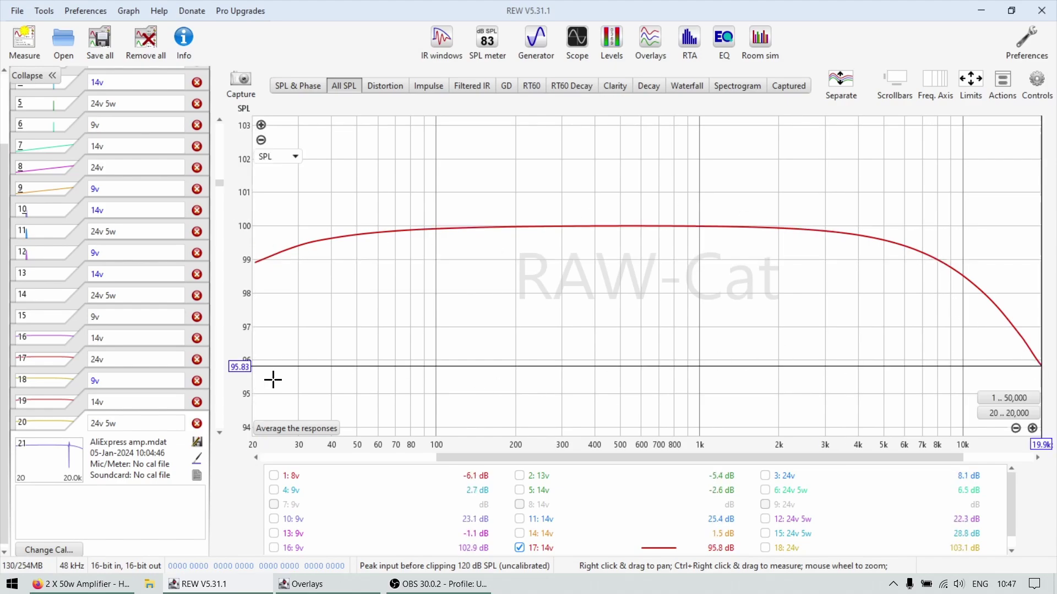
pyautogui.moveTo(267, 364); pyautogui.dragTo(1038, 361)
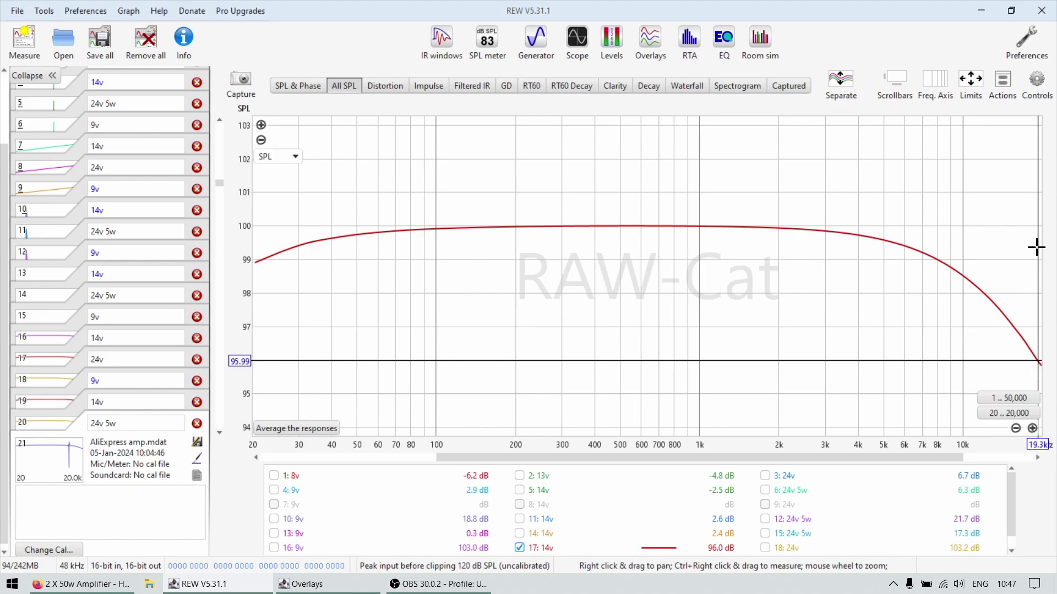
pyautogui.moveTo(1037, 247); pyautogui.dragTo(914, 250)
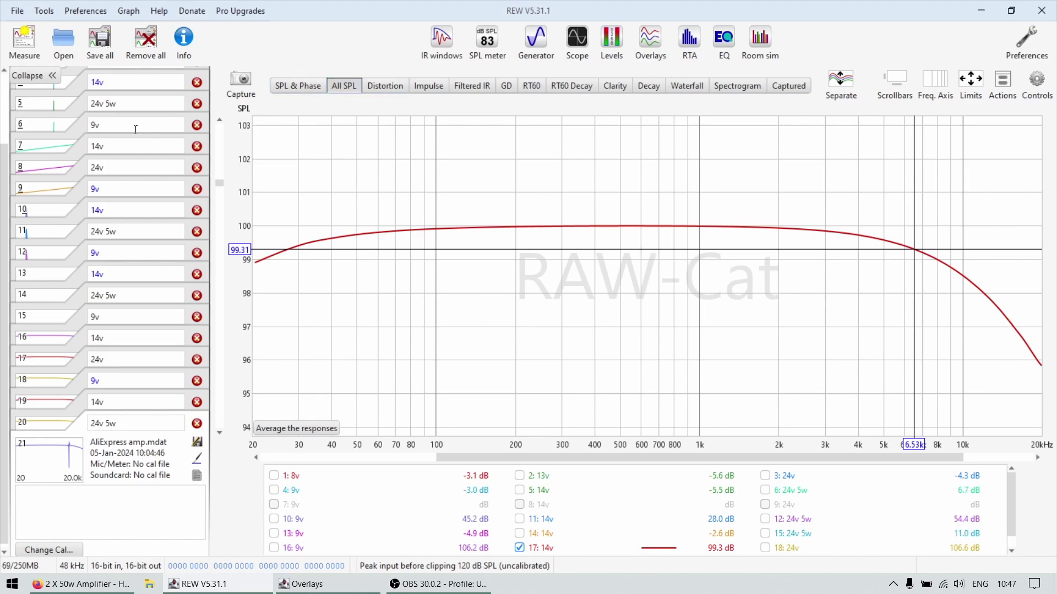
pyautogui.scroll(3, 81, 220)
# - Show measurement 8's distortion graph with the x-axis in W of output power
pyautogui.click(147, 246)
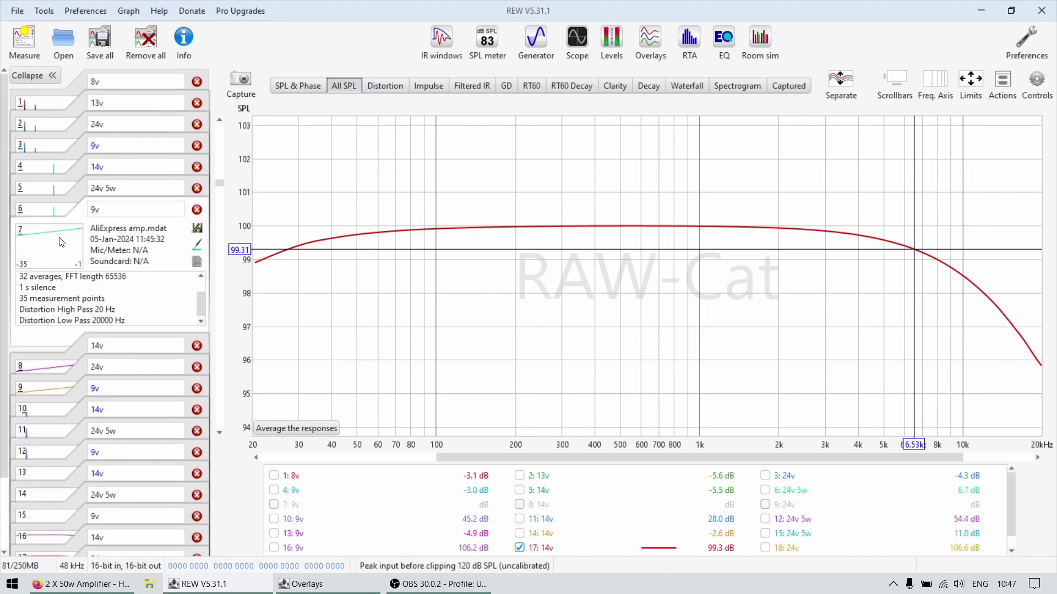
pyautogui.click(379, 85)
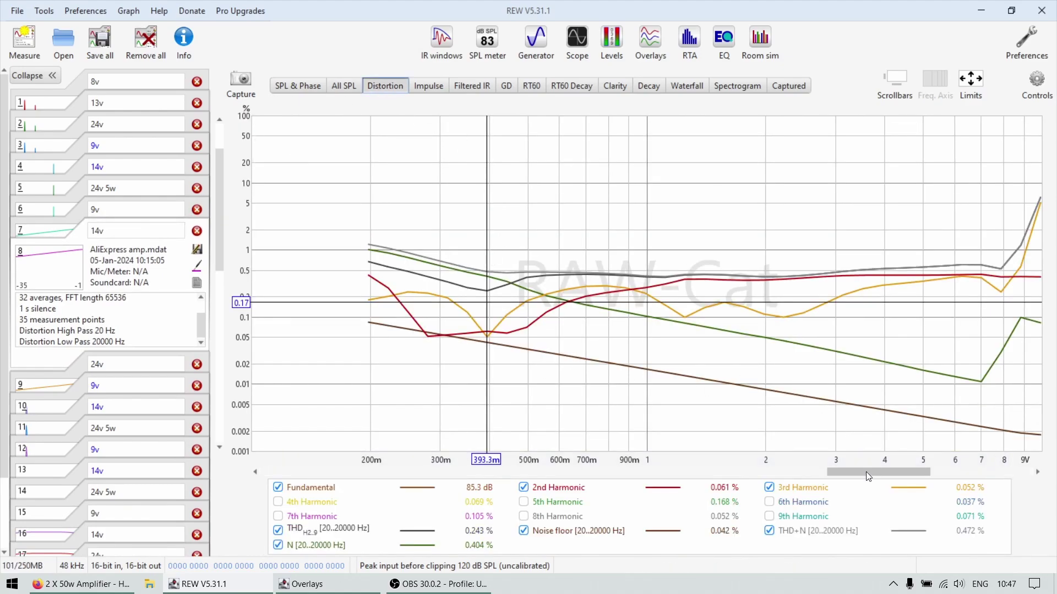
pyautogui.moveTo(866, 471)
pyautogui.mouseDown()
pyautogui.moveTo(895, 473)
pyautogui.moveTo(881, 472)
pyautogui.mouseUp()
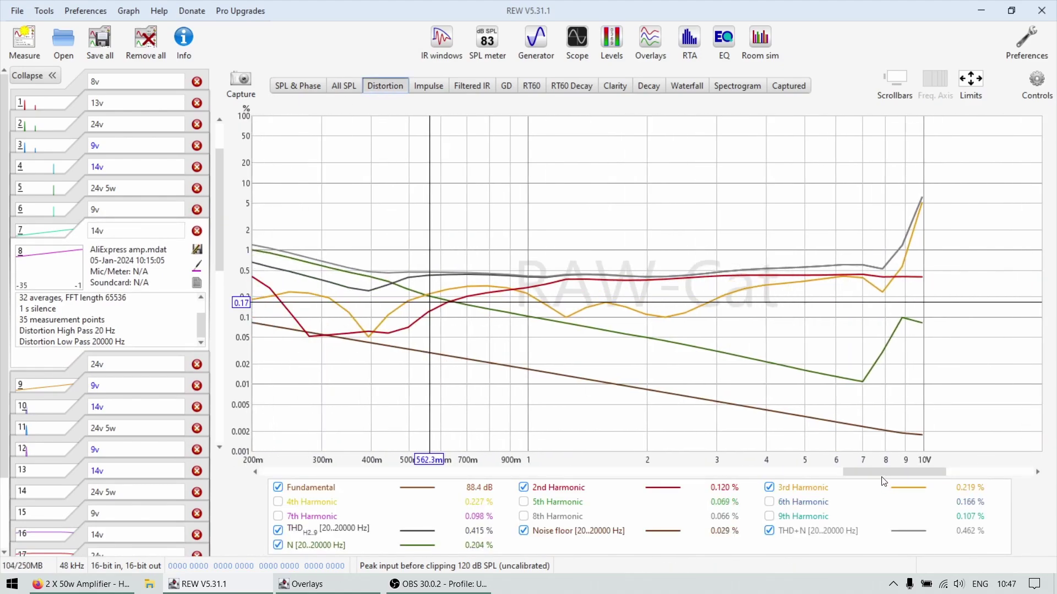
pyautogui.click(1015, 430)
pyautogui.click(993, 525)
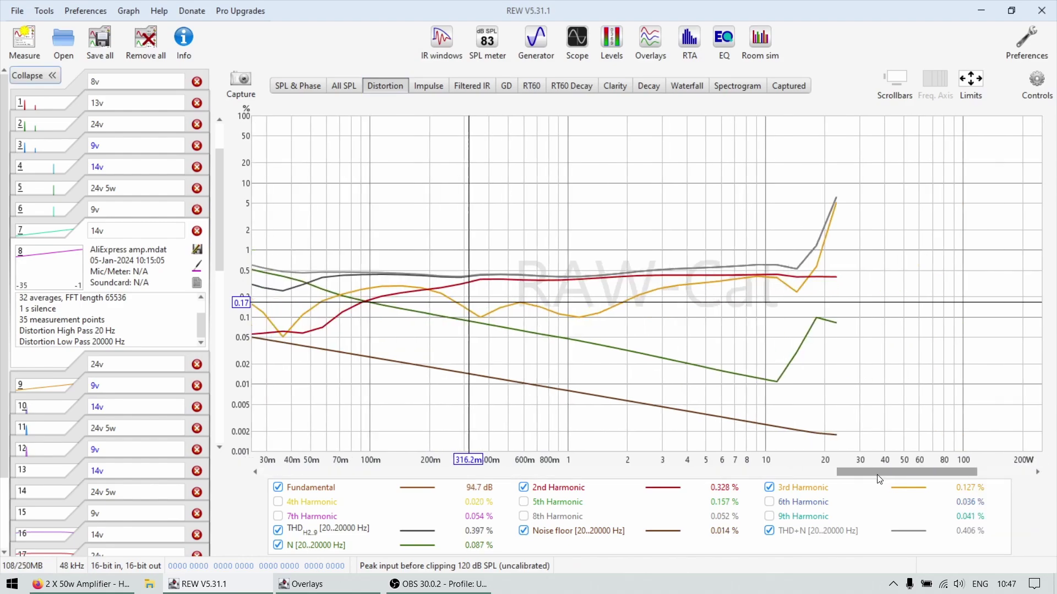
pyautogui.moveTo(858, 472); pyautogui.dragTo(851, 471)
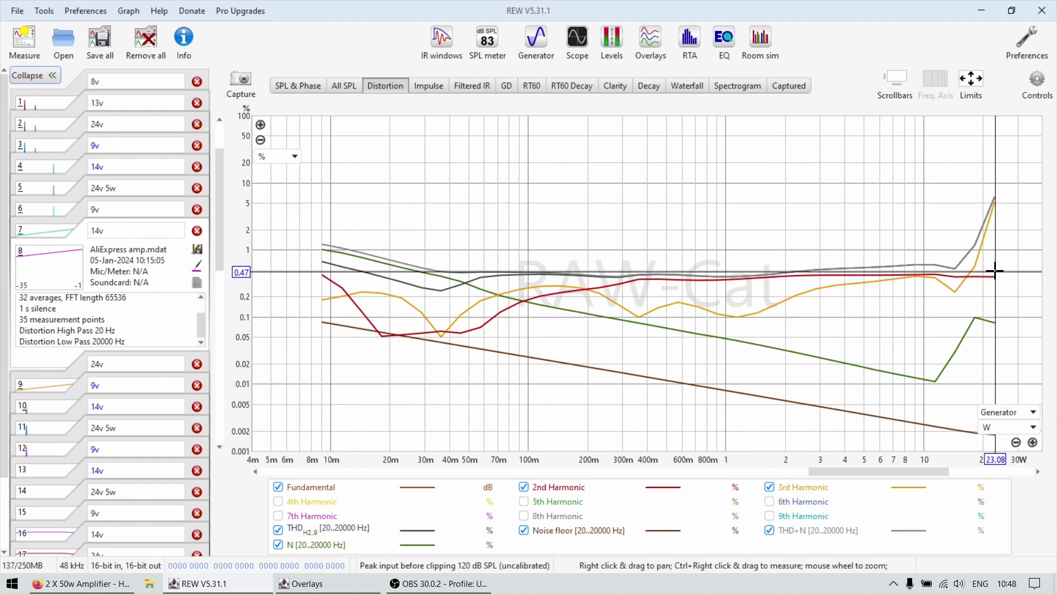
# - Read distortion at about 5 W, 96 mW, 40 mW, 13 mW and 0.8 W
pyautogui.moveTo(933, 313); pyautogui.dragTo(863, 344)
pyautogui.click(527, 272)
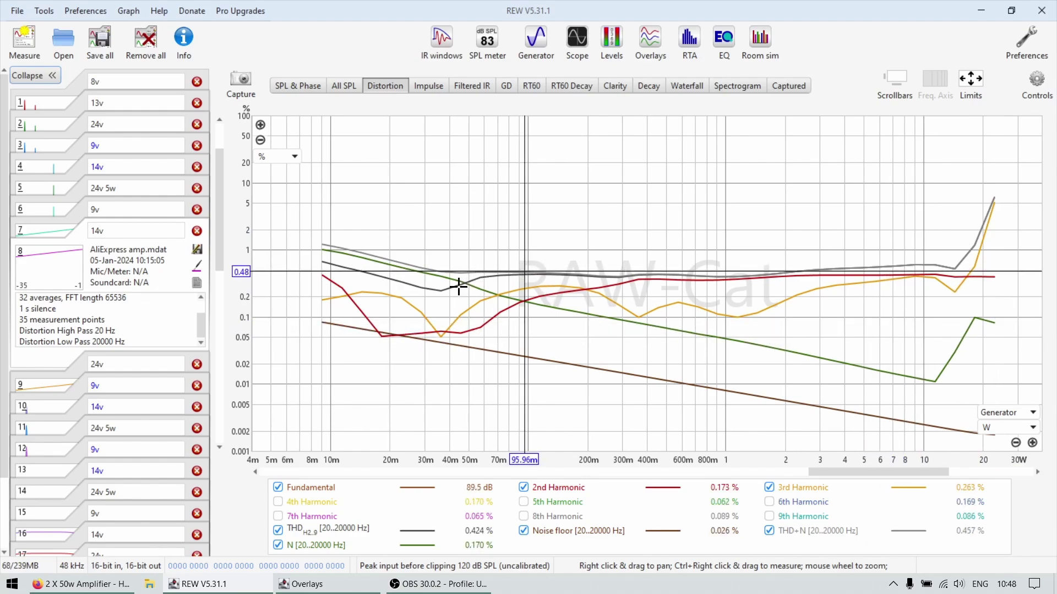
pyautogui.click(452, 274)
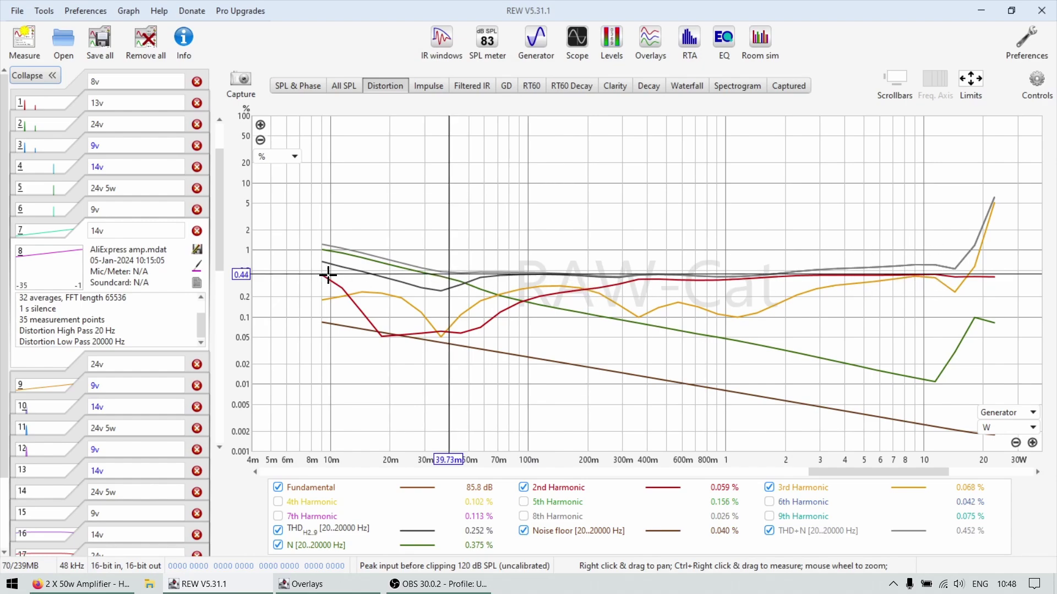
pyautogui.moveTo(328, 275); pyautogui.dragTo(356, 271)
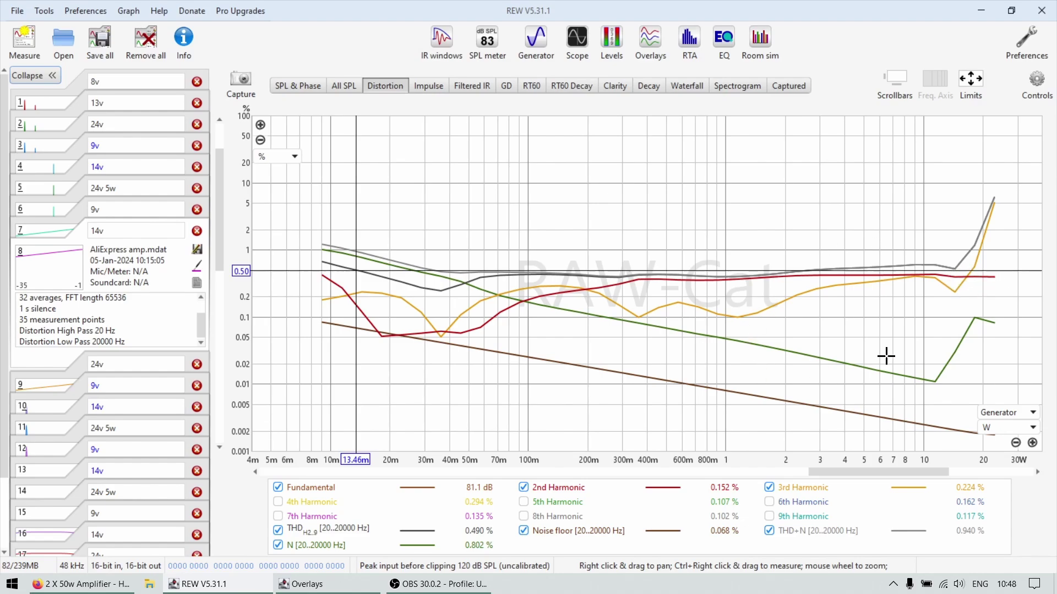
pyautogui.click(707, 272)
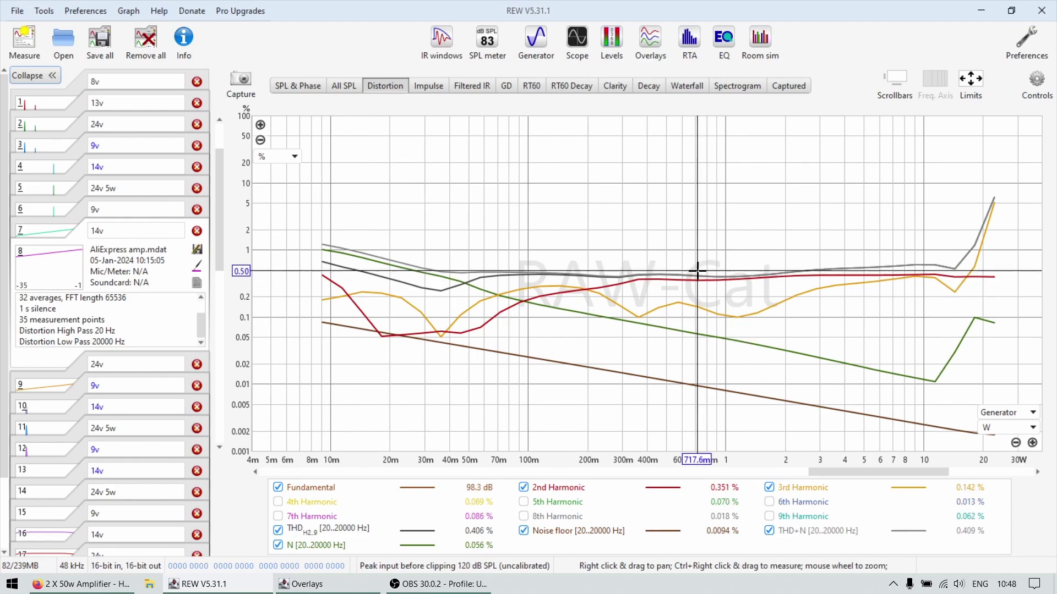
# - Trace the distortion rise from 15 to 19 W, then read about 1.2 W and 260 mW
pyautogui.click(956, 271)
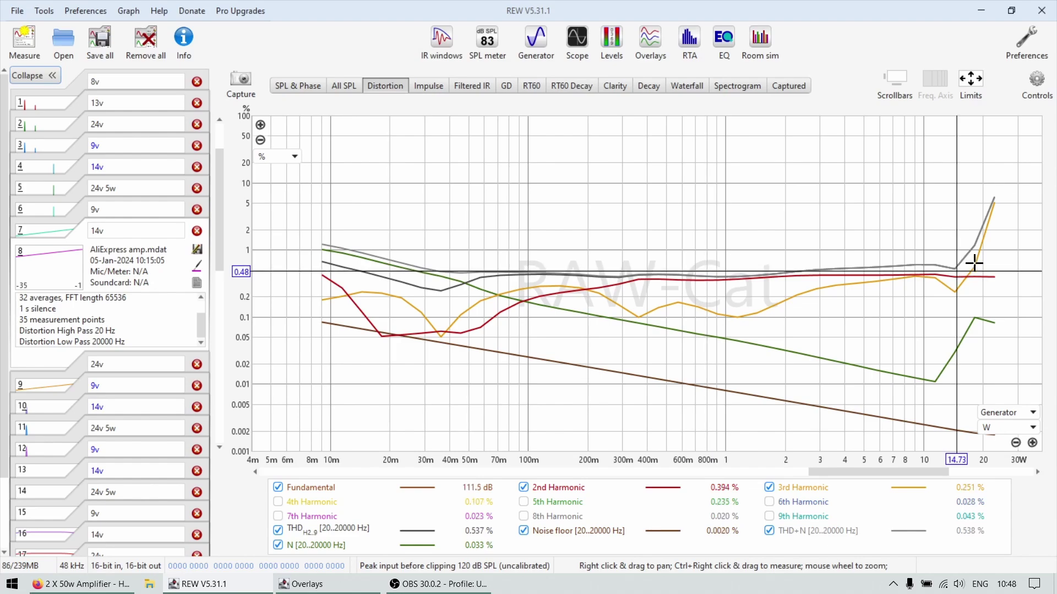
pyautogui.click(980, 255)
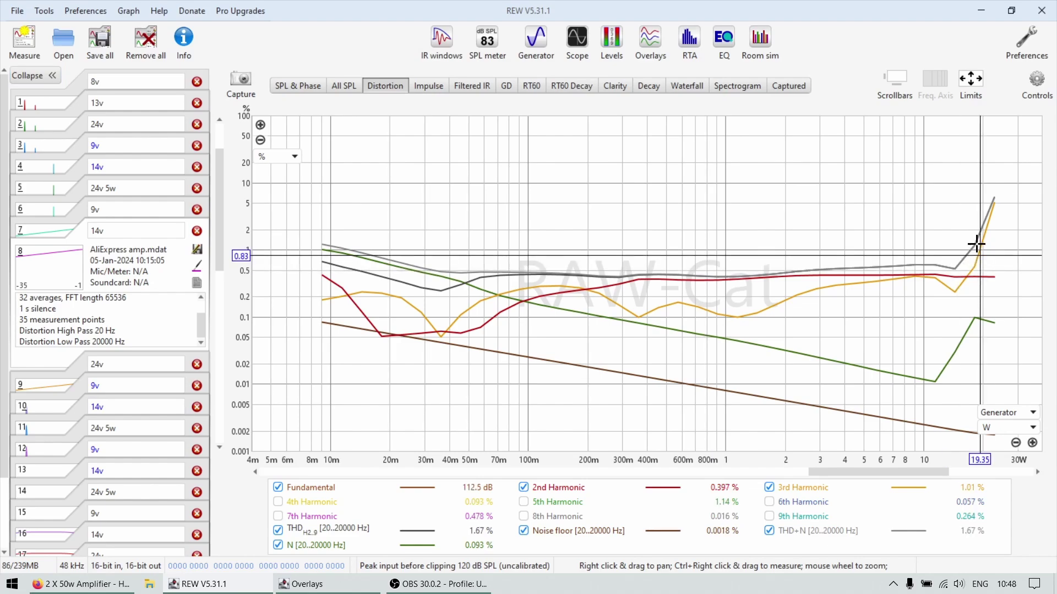
pyautogui.click(854, 289)
pyautogui.click(957, 269)
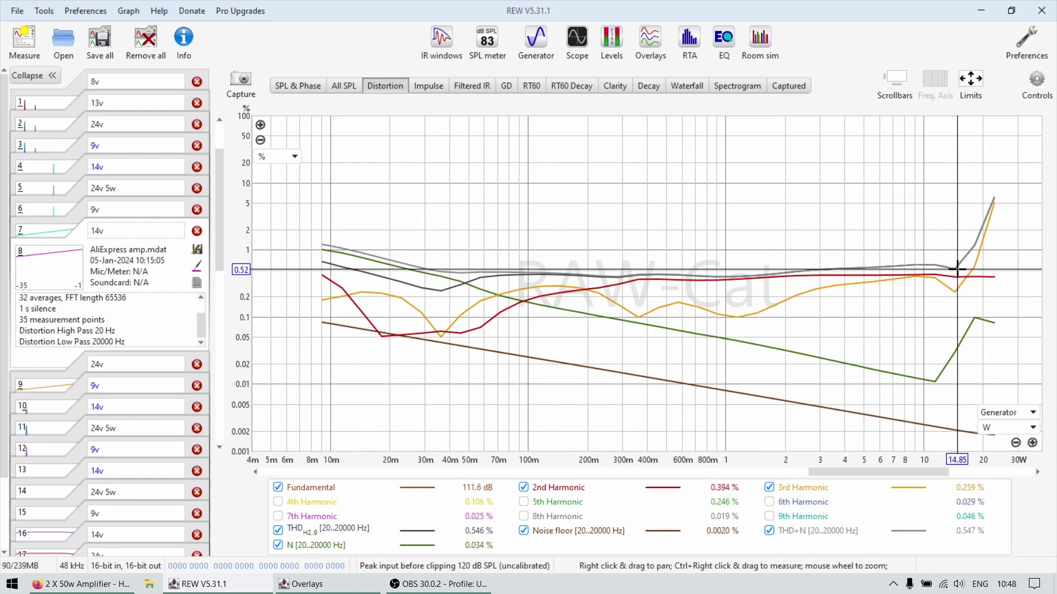
pyautogui.moveTo(957, 269); pyautogui.dragTo(970, 249)
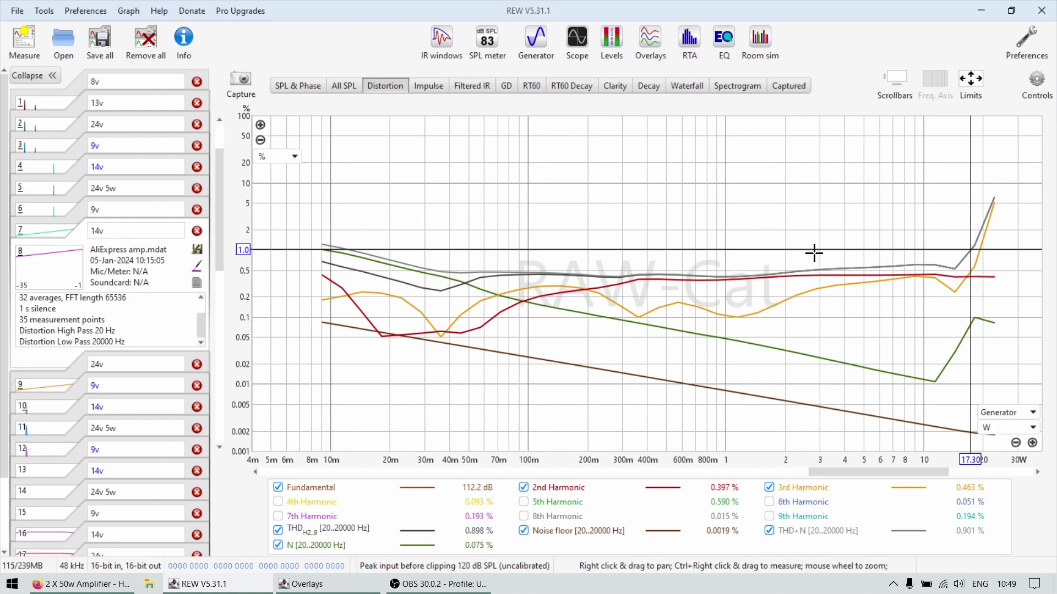
pyautogui.click(742, 274)
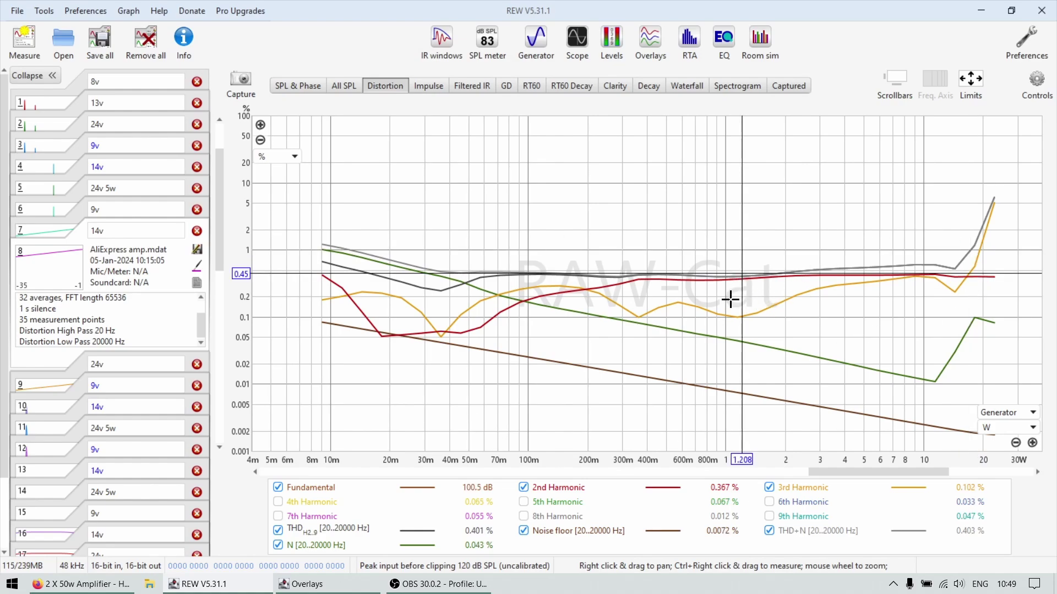
pyautogui.click(610, 282)
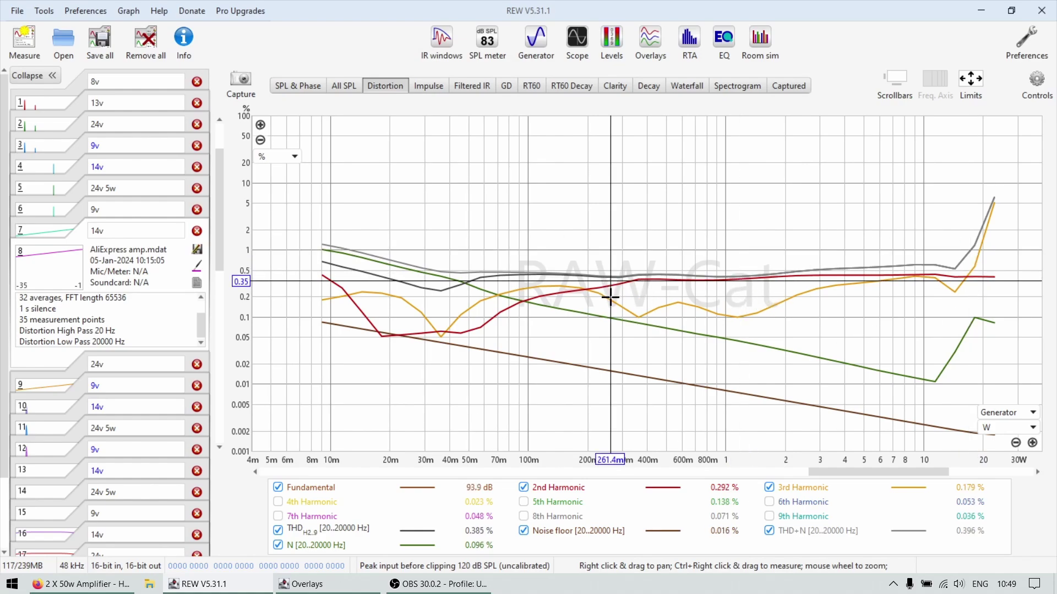